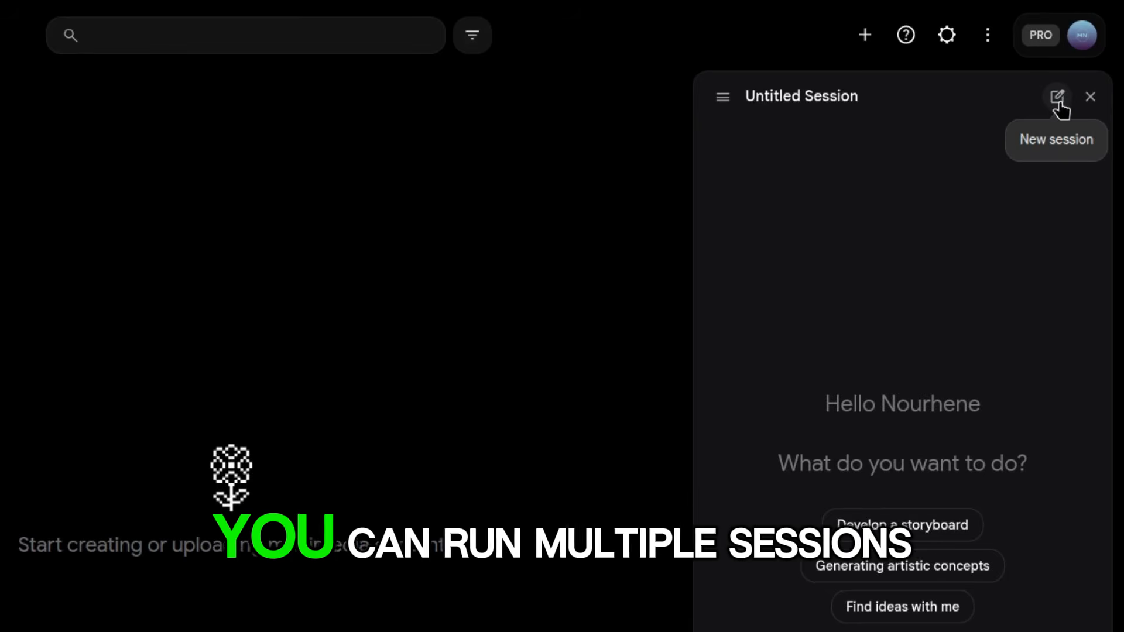
- Check the session history, return to the untitled session, and review the agent's confirmation and default generation settings
{"action": "left_click", "coordinate": [717, 104]}
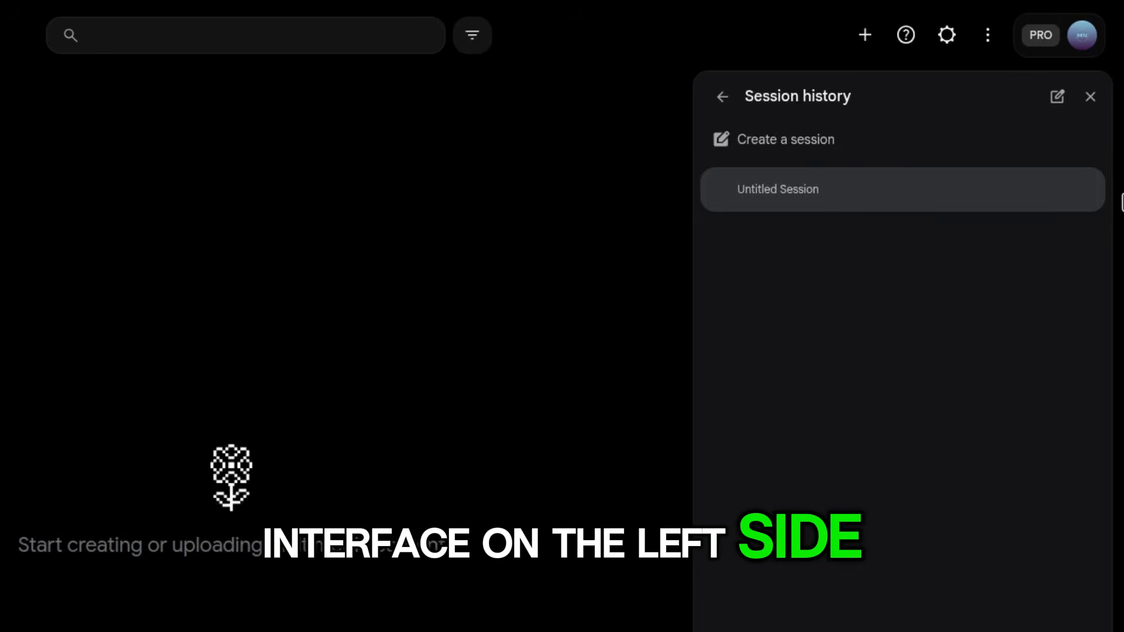
{"action": "left_click", "coordinate": [1083, 193]}
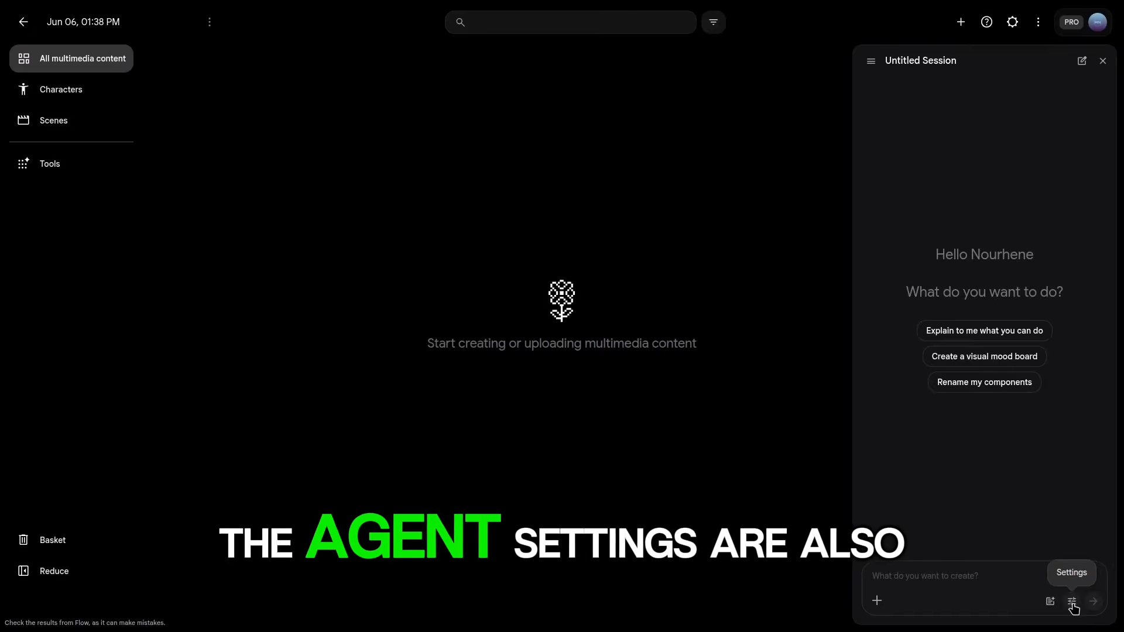
{"action": "left_click", "coordinate": [1071, 603]}
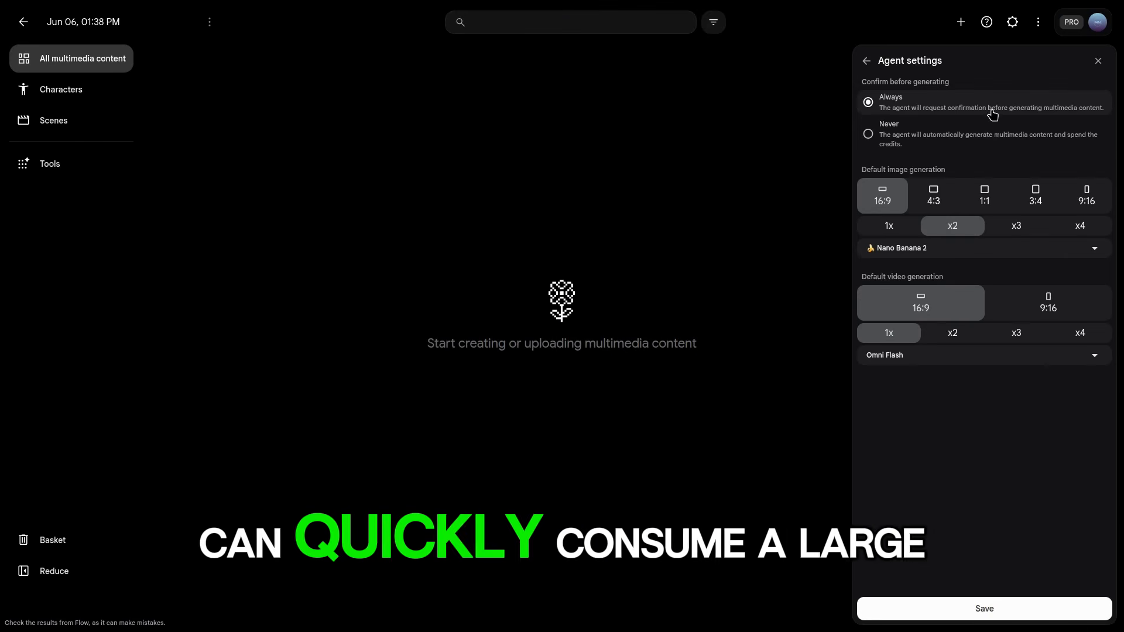
{"action": "left_click", "coordinate": [867, 62]}
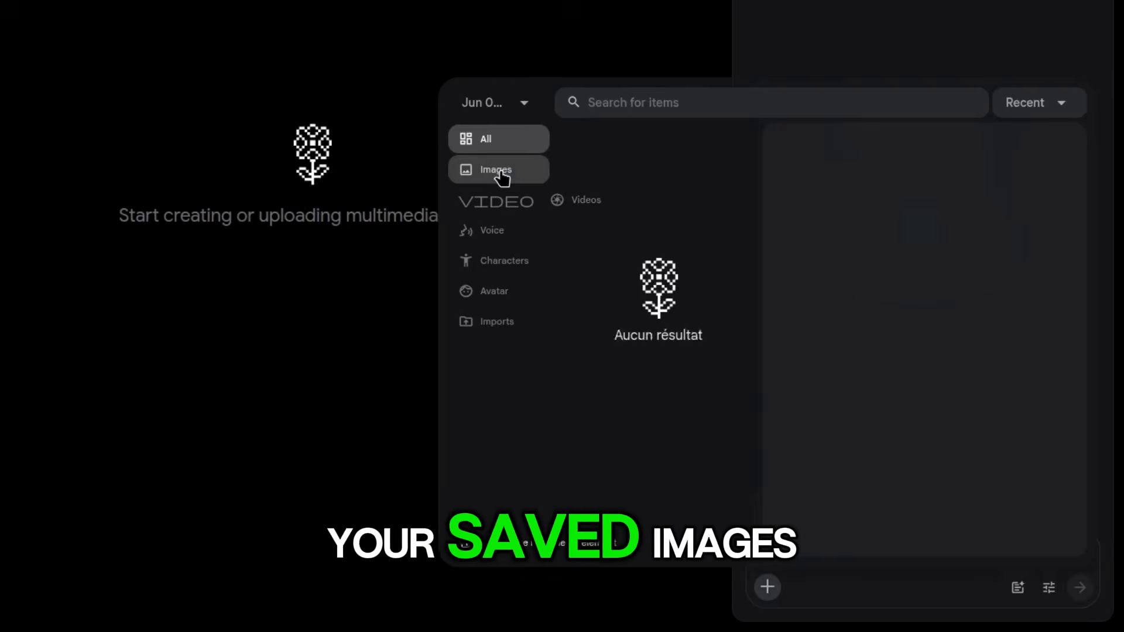
- Browse the saved images and characters available to attach to a prompt
{"action": "left_click", "coordinate": [501, 175]}
{"action": "left_click", "coordinate": [513, 260]}
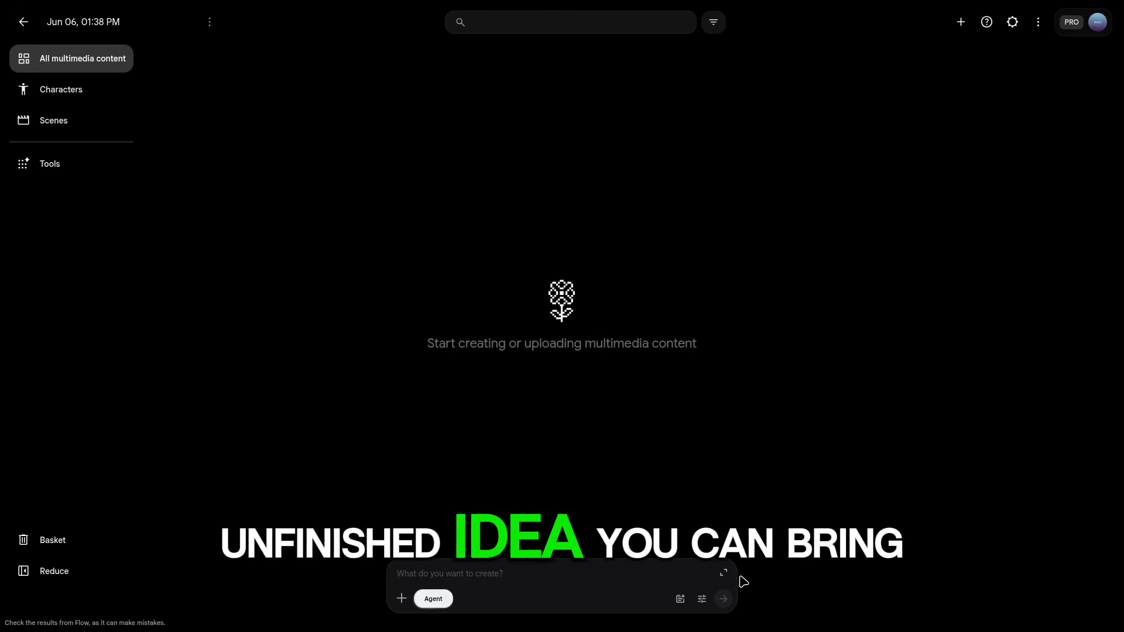
- Expand the agent chat and send a request to brainstorm UGC-style image ideas for the premium skincare brand Lumina Glow
{"action": "left_click", "coordinate": [725, 573]}
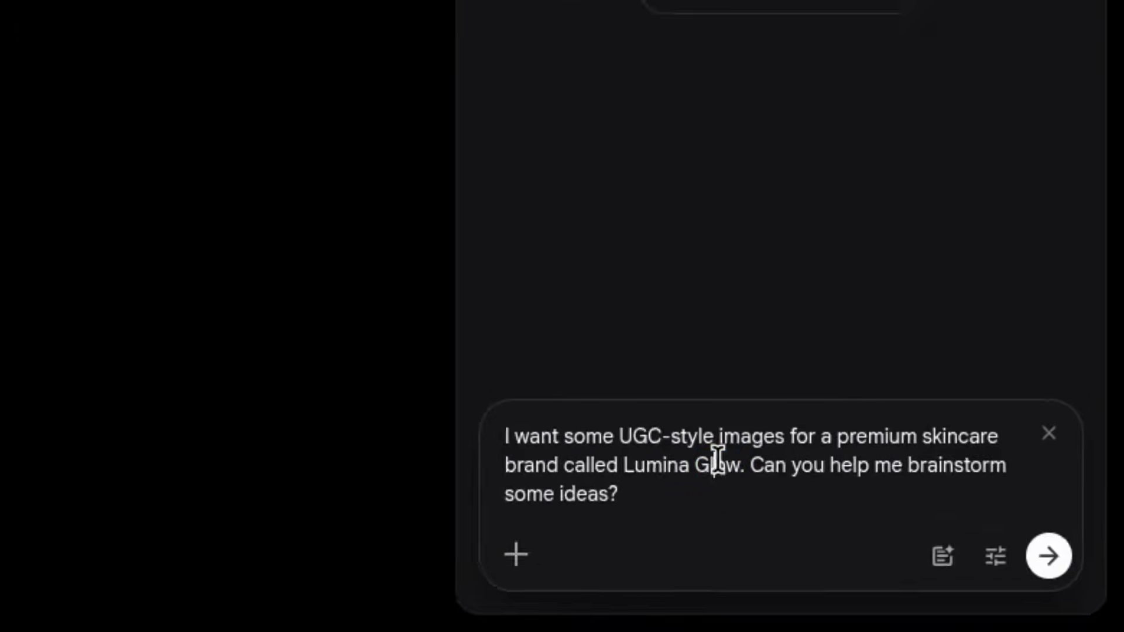
{"action": "triple_click", "coordinate": [958, 565]}
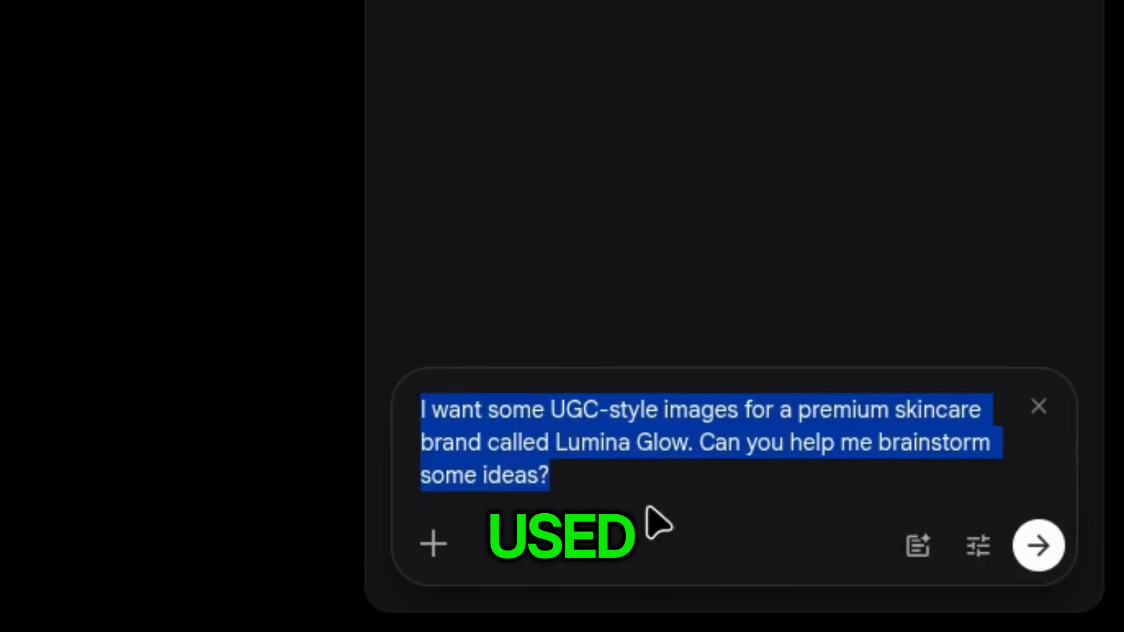
{"action": "left_click", "coordinate": [692, 452]}
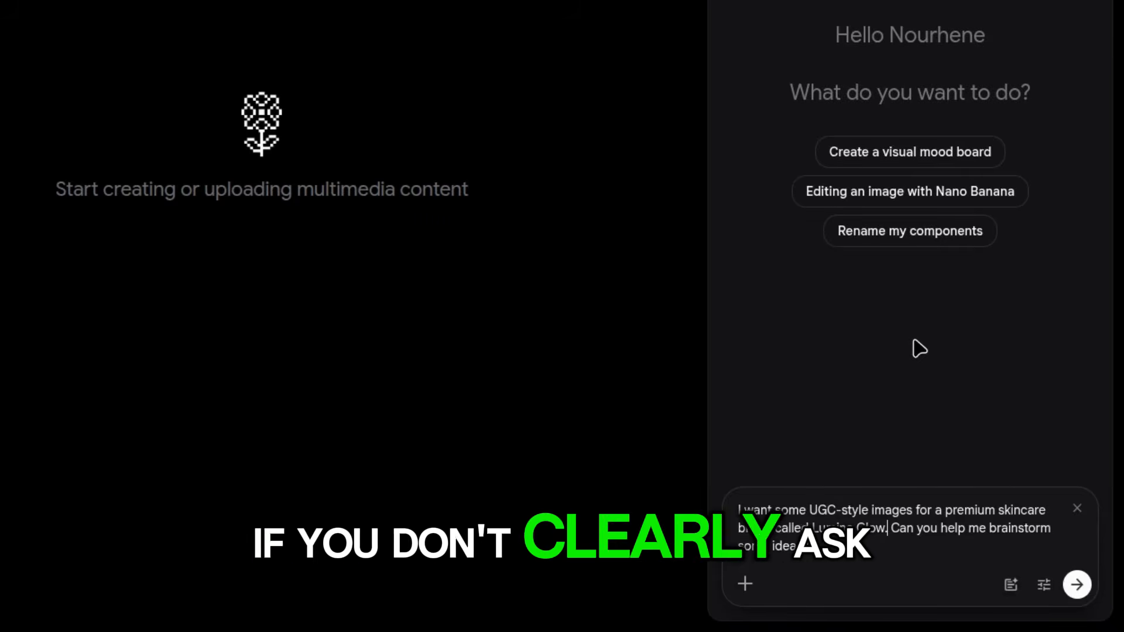
{"action": "left_click", "coordinate": [1077, 585]}
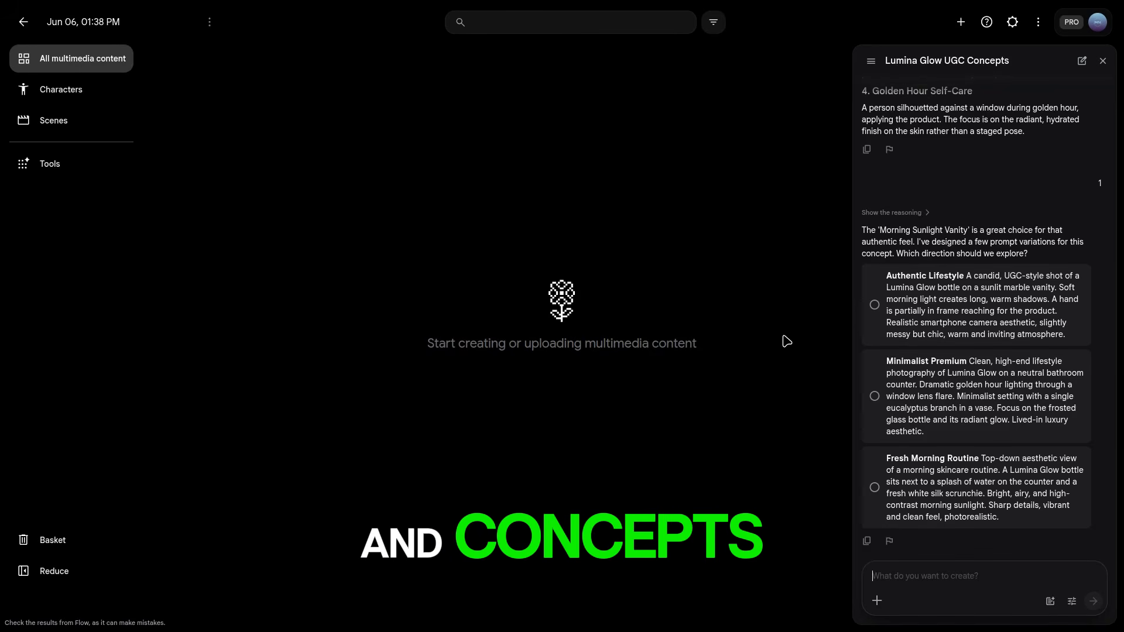
- Choose the Authentic Lifestyle variation and inspect the generated skincare bottle image against the agent's original suggestions
{"action": "left_click", "coordinate": [873, 304]}
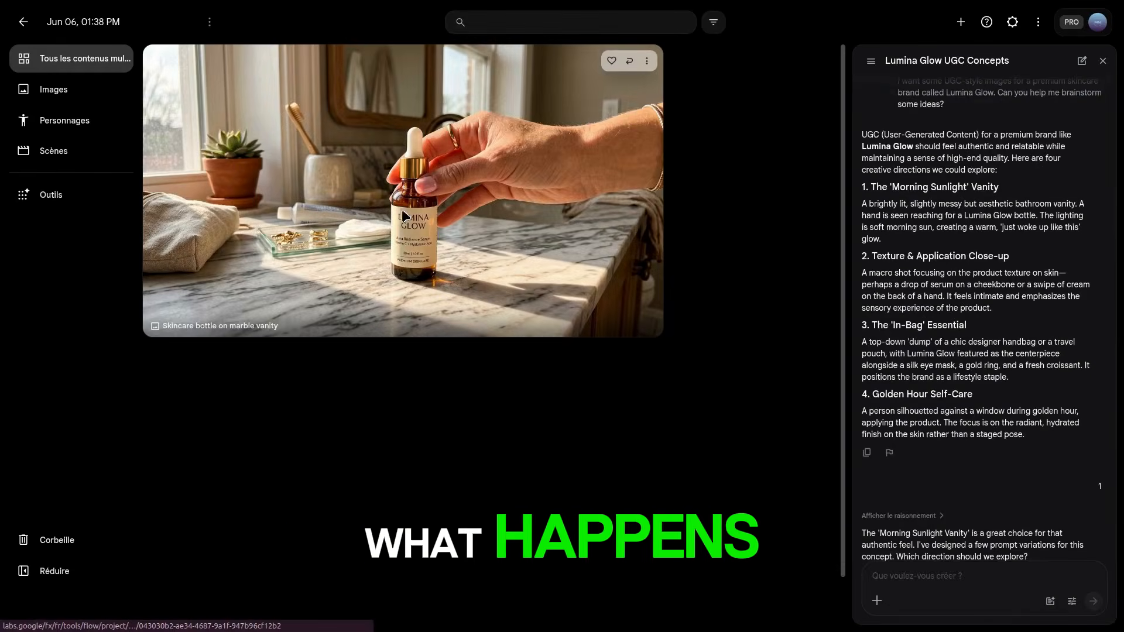
{"action": "left_click", "coordinate": [401, 209]}
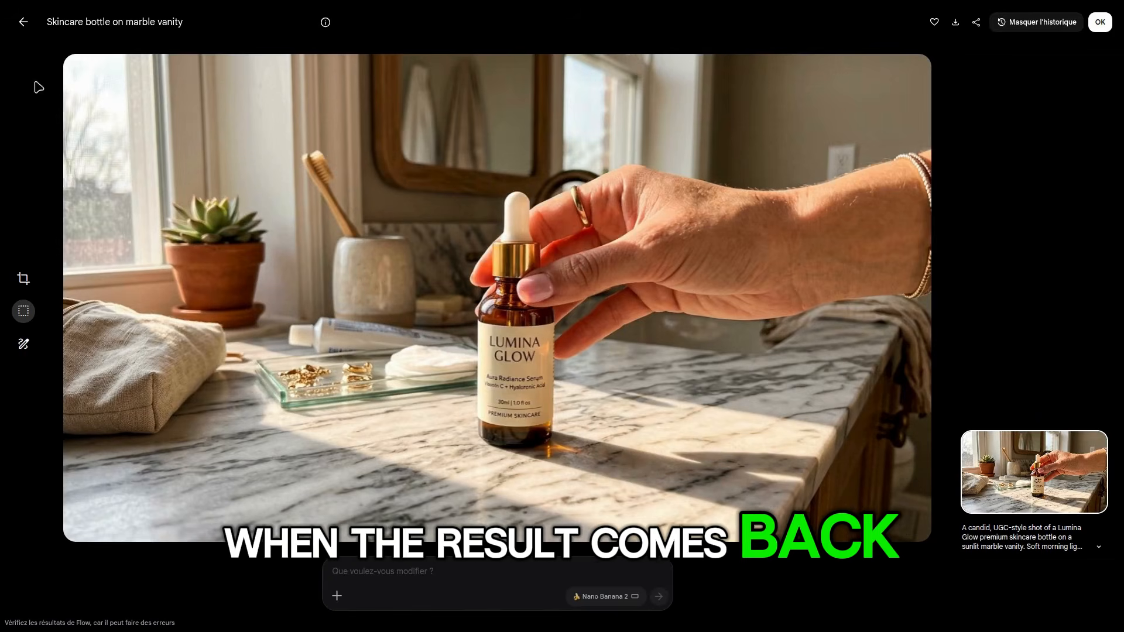
{"action": "left_click", "coordinate": [24, 24]}
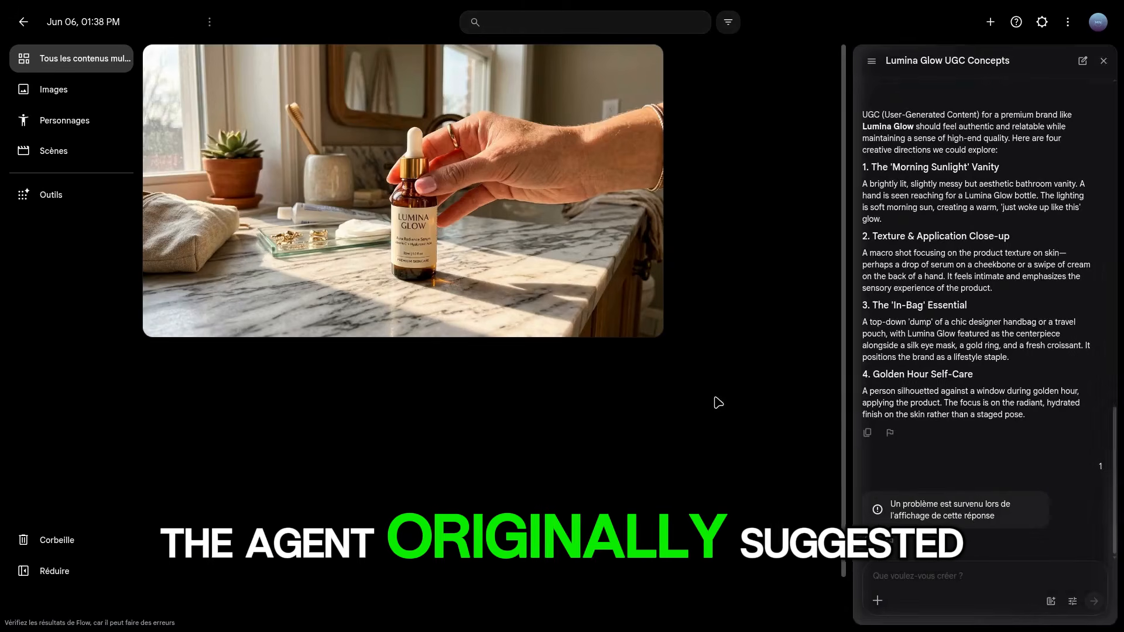
{"action": "scroll", "coordinate": [1017, 395], "scroll_direction": "up", "scroll_amount": 5}
{"action": "scroll", "coordinate": [1018, 396], "scroll_direction": "up", "scroll_amount": 5}
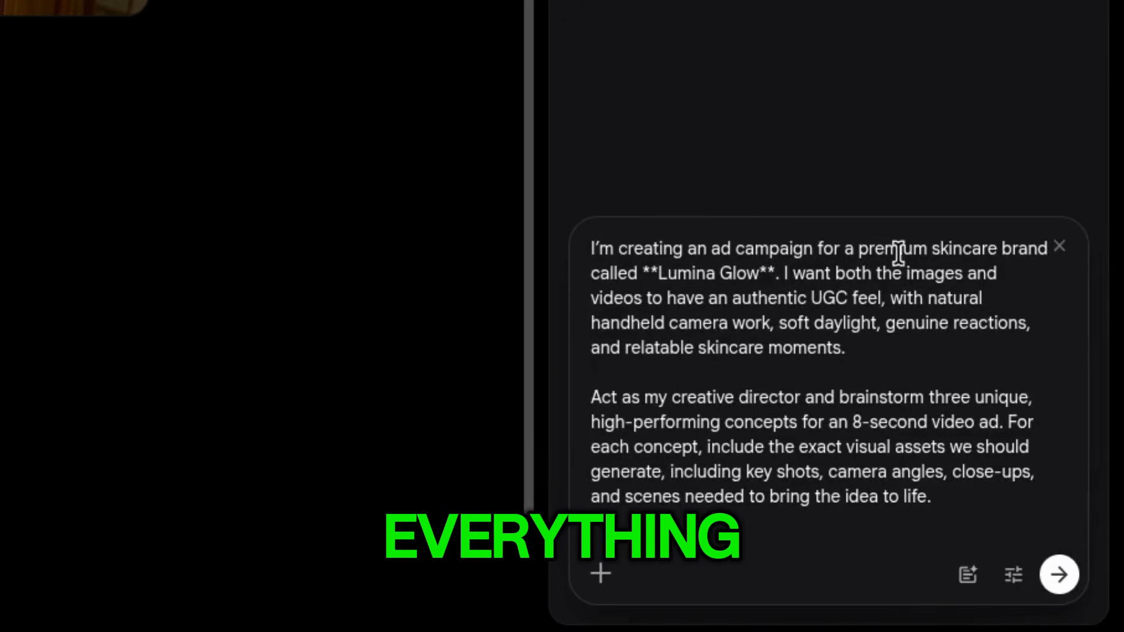
- Review and send the prompt asking for three unique 8-second Lumina Glow video ad concepts with an authentic UGC feel and exact visual assets
{"action": "left_click_drag", "start_coordinate": [932, 248], "coordinate": [776, 274]}
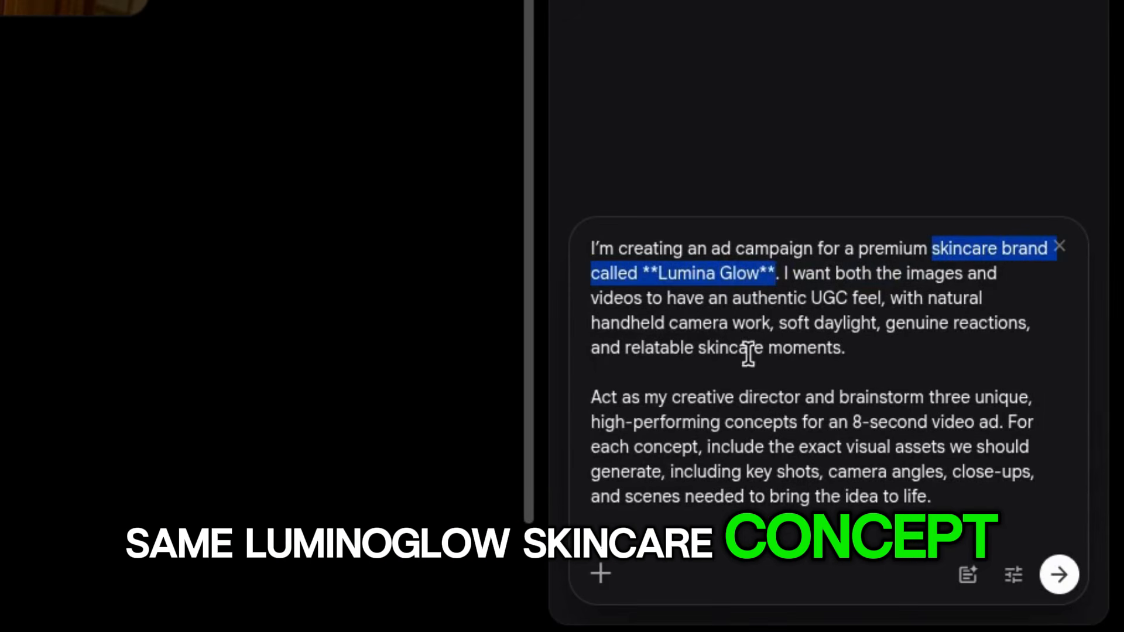
{"action": "left_click", "coordinate": [757, 298]}
{"action": "left_click_drag", "start_coordinate": [709, 298], "coordinate": [888, 301]}
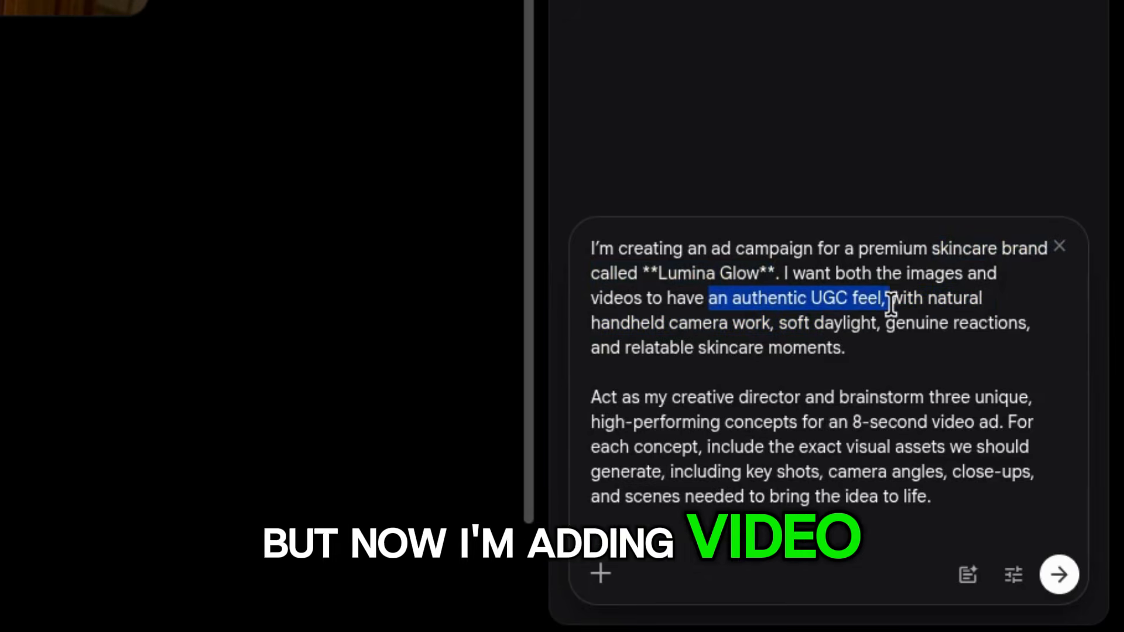
{"action": "left_click", "coordinate": [785, 364]}
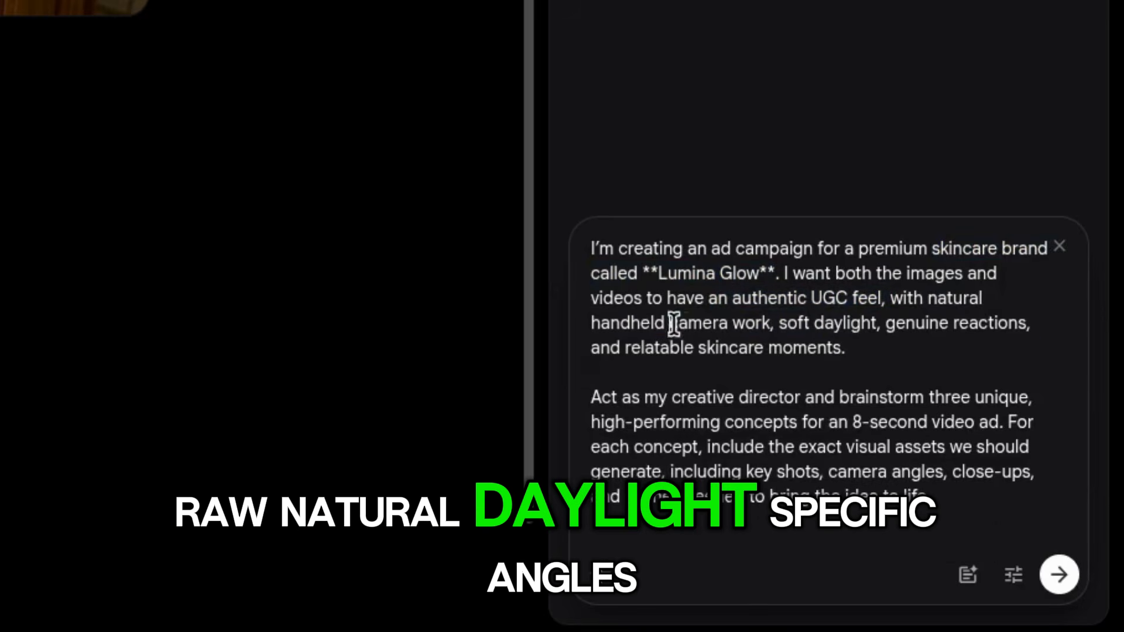
{"action": "left_click_drag", "start_coordinate": [668, 322], "coordinate": [866, 353]}
{"action": "left_click", "coordinate": [816, 348]}
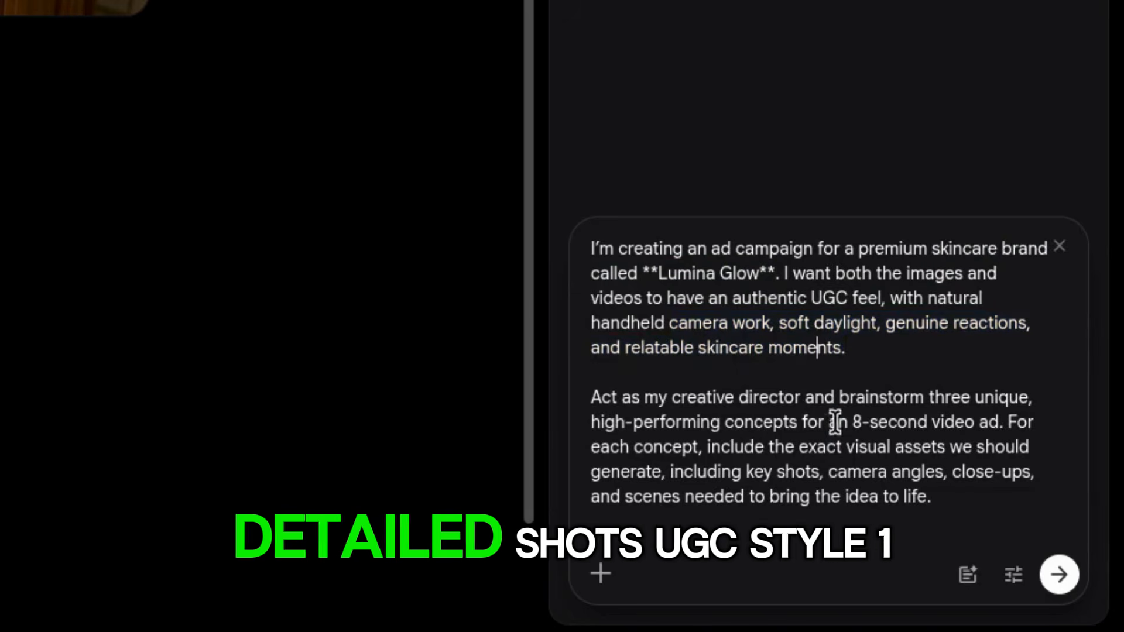
{"action": "left_click_drag", "start_coordinate": [837, 422], "coordinate": [679, 498]}
{"action": "left_click", "coordinate": [891, 357]}
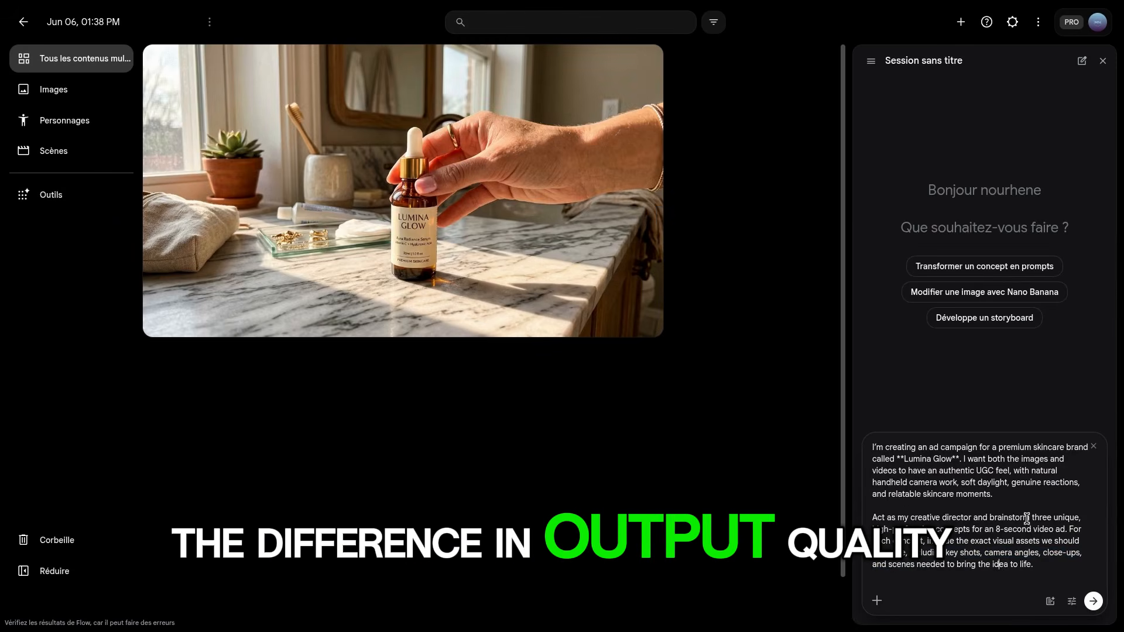
{"action": "left_click", "coordinate": [1059, 575]}
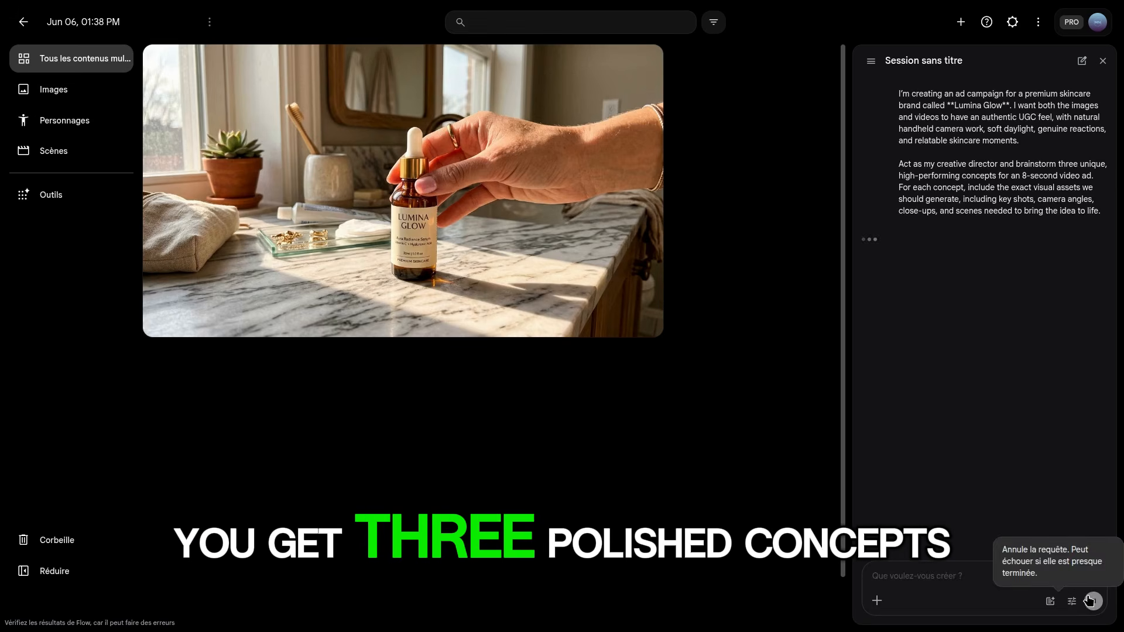
- Examine the proposed video ad concepts and the shots listed under each one
{"action": "scroll", "coordinate": [926, 326], "scroll_direction": "down", "scroll_amount": 2}
{"action": "triple_click", "coordinate": [910, 239]}
{"action": "scroll", "coordinate": [1024, 314], "scroll_direction": "down", "scroll_amount": 3}
{"action": "triple_click", "coordinate": [905, 252]}
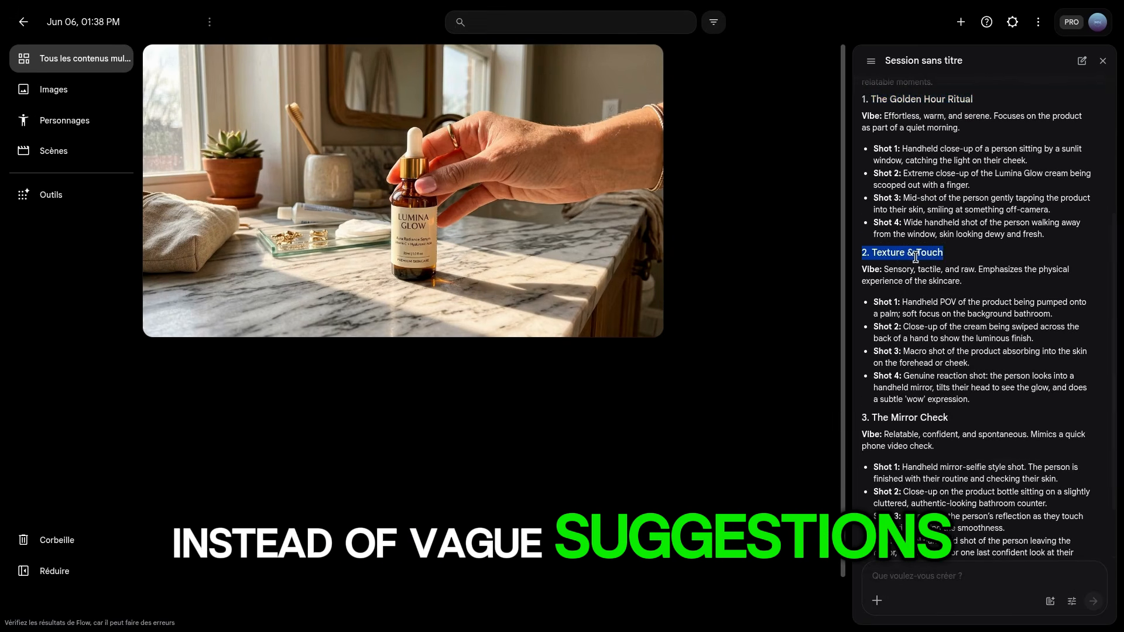
{"action": "double_click", "coordinate": [904, 418]}
{"action": "triple_click", "coordinate": [907, 422]}
{"action": "left_click", "coordinate": [987, 426]}
{"action": "scroll", "coordinate": [988, 424], "scroll_direction": "down", "scroll_amount": 2}
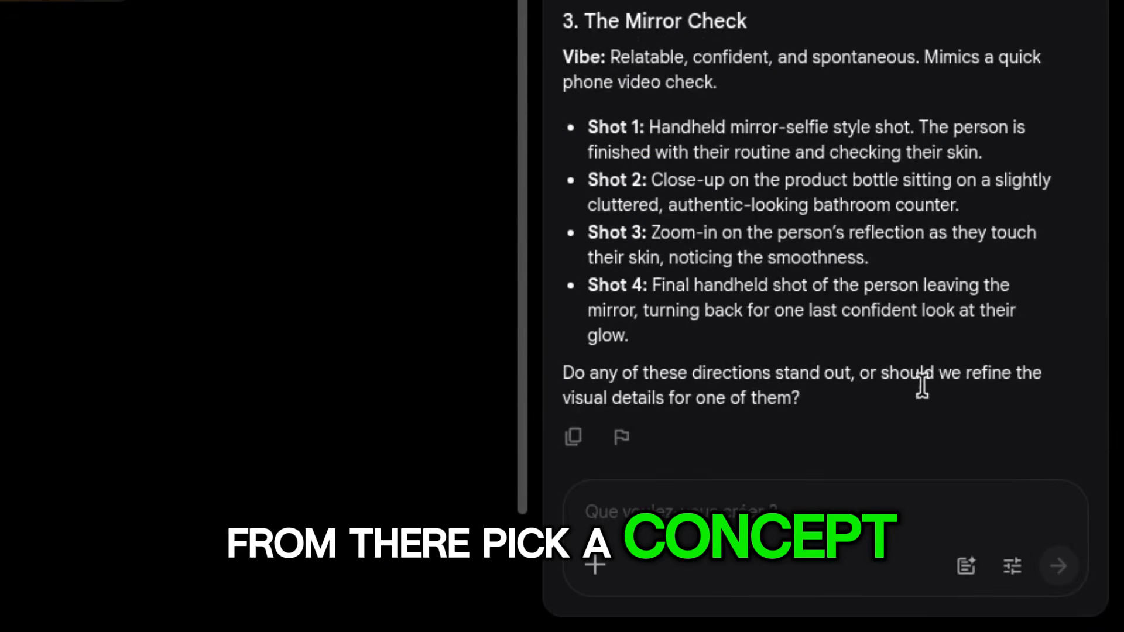
- Reply to the agent with "i prefer concept 3"
{"action": "left_click", "coordinate": [784, 519]}
{"action": "type", "text": "I like Concept 3, but I'd like to make some changes"}
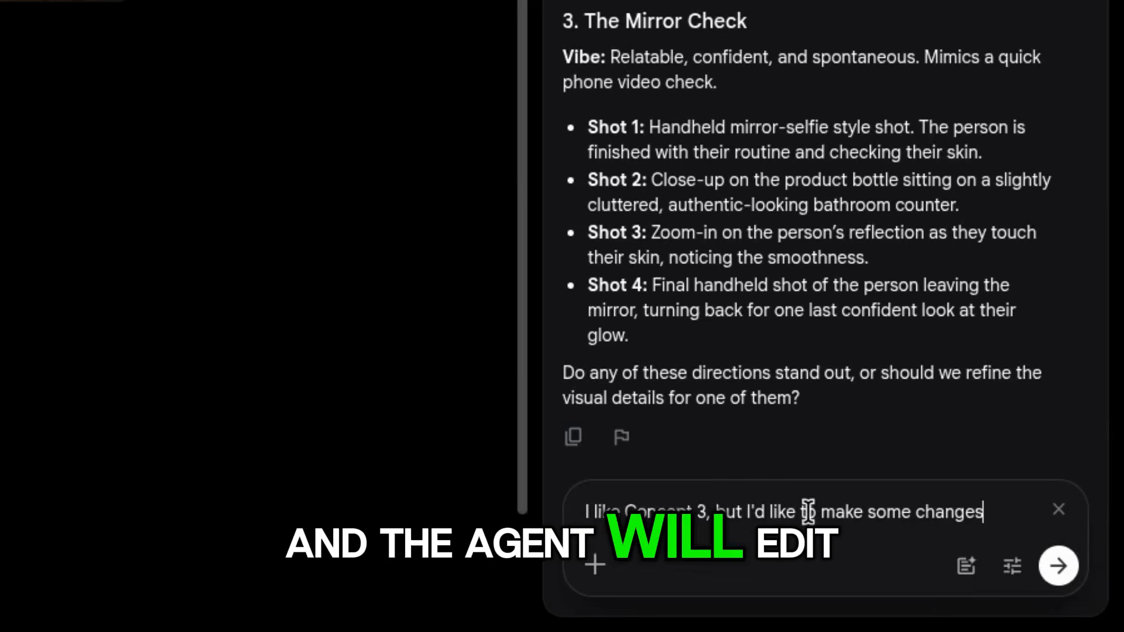
{"action": "key", "text": "ctrl+a"}
{"action": "type", "text": "I prefer concept 3"}
{"action": "left_click", "coordinate": [1054, 568]}
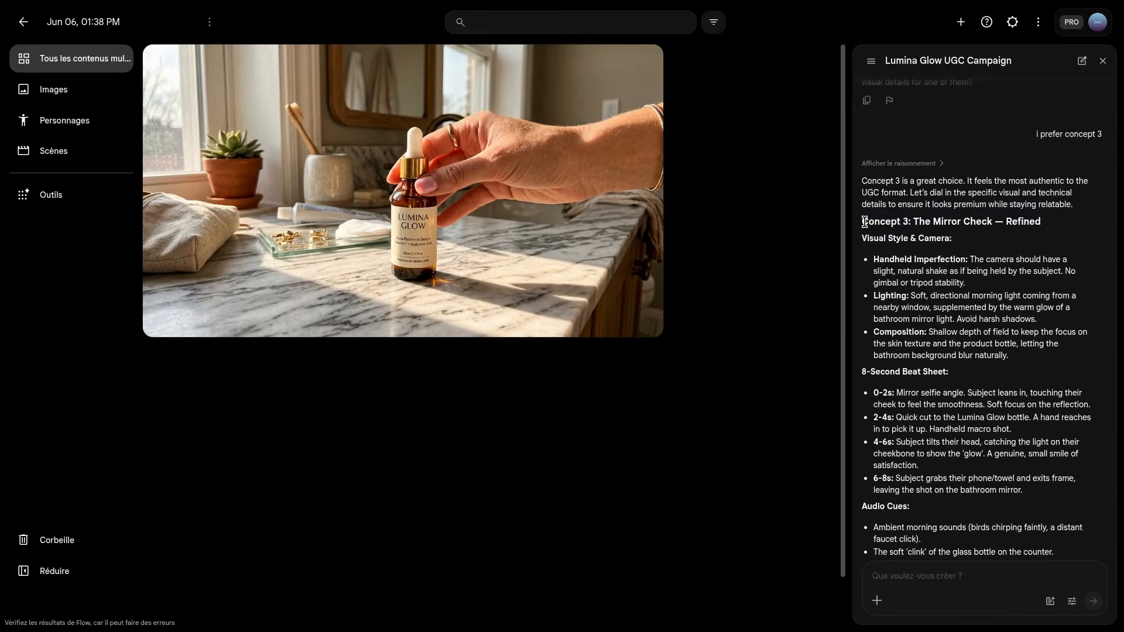
- Review the refined Mirror Check concept and send the request "generate a style references"
{"action": "triple_click", "coordinate": [870, 224]}
{"action": "scroll", "coordinate": [1050, 324], "scroll_direction": "down", "scroll_amount": 2}
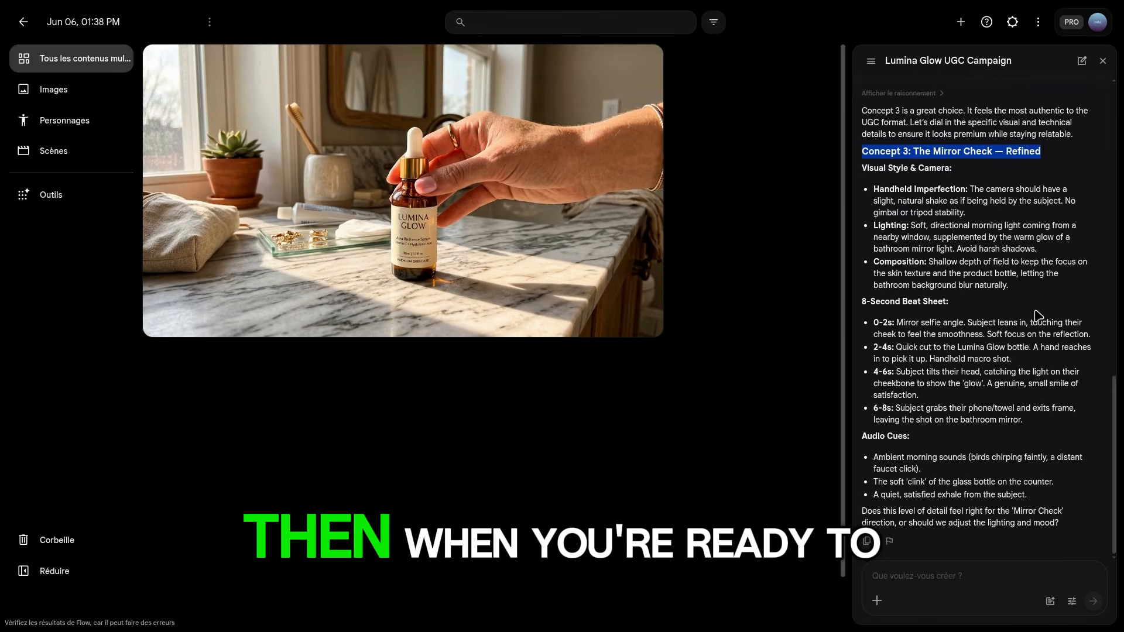
{"action": "left_click_drag", "start_coordinate": [863, 154], "coordinate": [1059, 522]}
{"action": "left_click", "coordinate": [1052, 442]}
{"action": "left_click", "coordinate": [999, 585]}
{"action": "type", "text": "Generate a style references"}
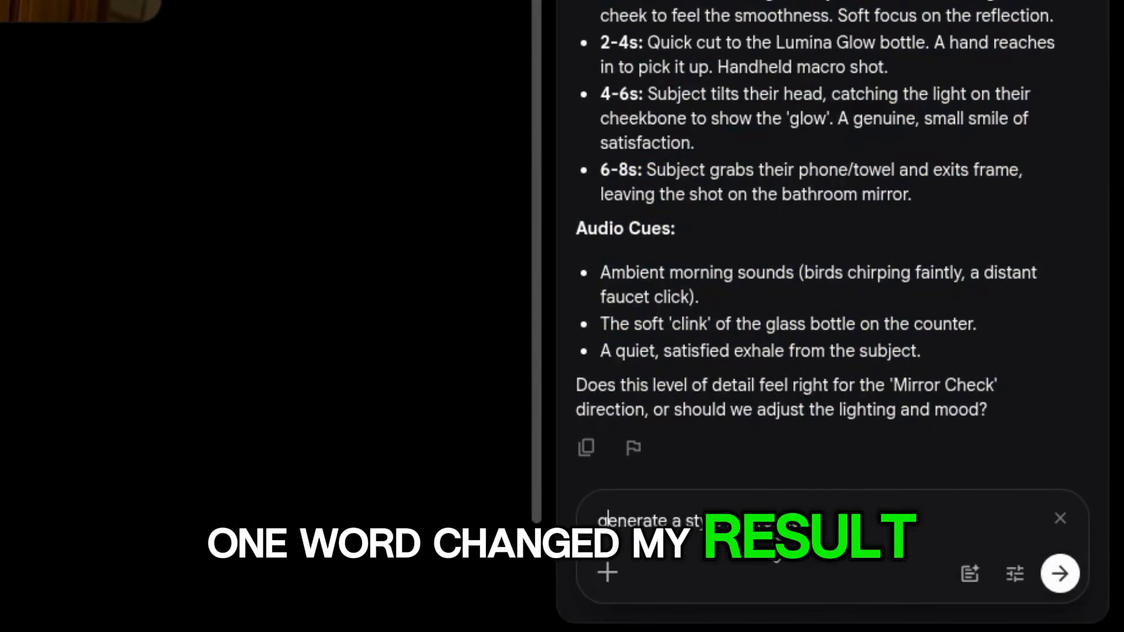
{"action": "left_click", "coordinate": [1060, 574]}
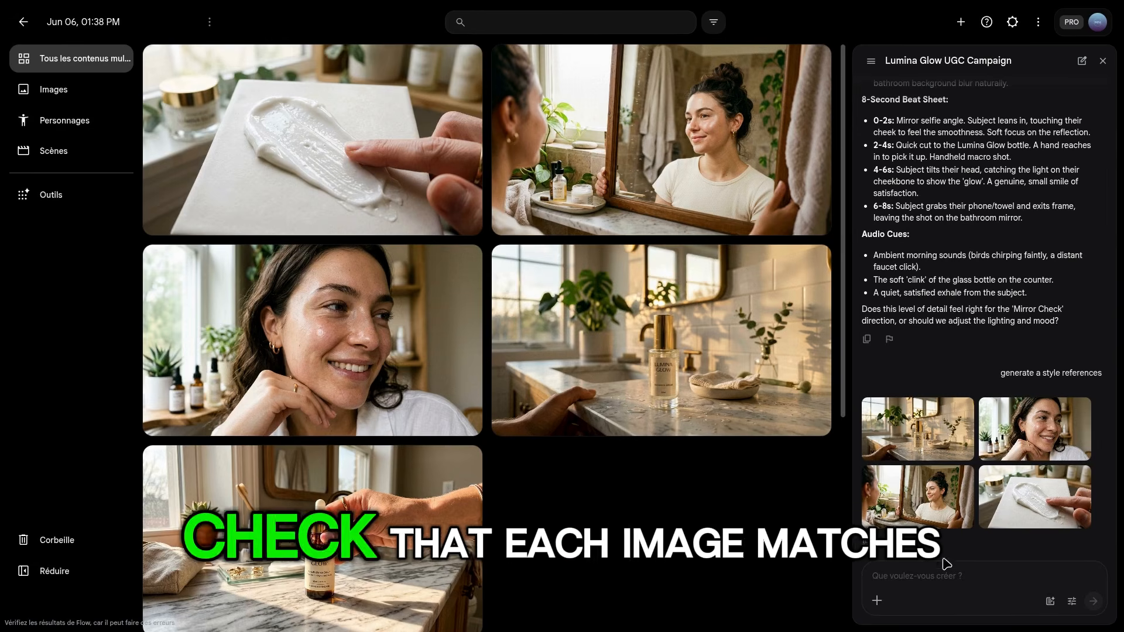
- Request "create an 8 seconds video by using this concept and references." and approve its generation
{"action": "left_click", "coordinate": [947, 581]}
{"action": "type", "text": "create an 8 seconds video by using this concept and references."}
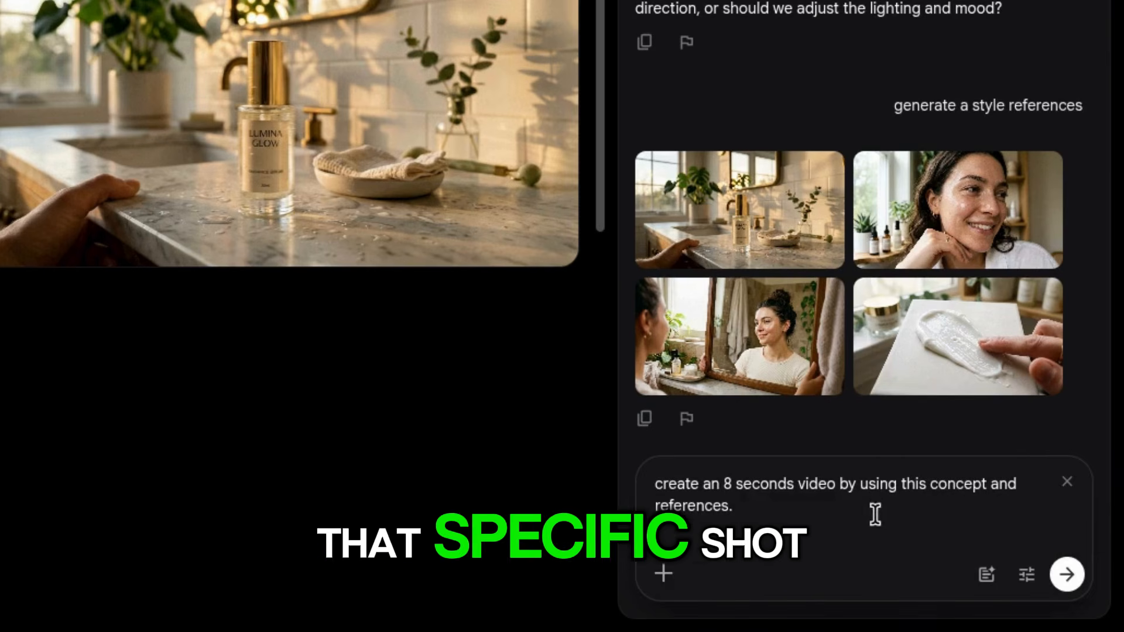
{"action": "left_click", "coordinate": [1062, 568]}
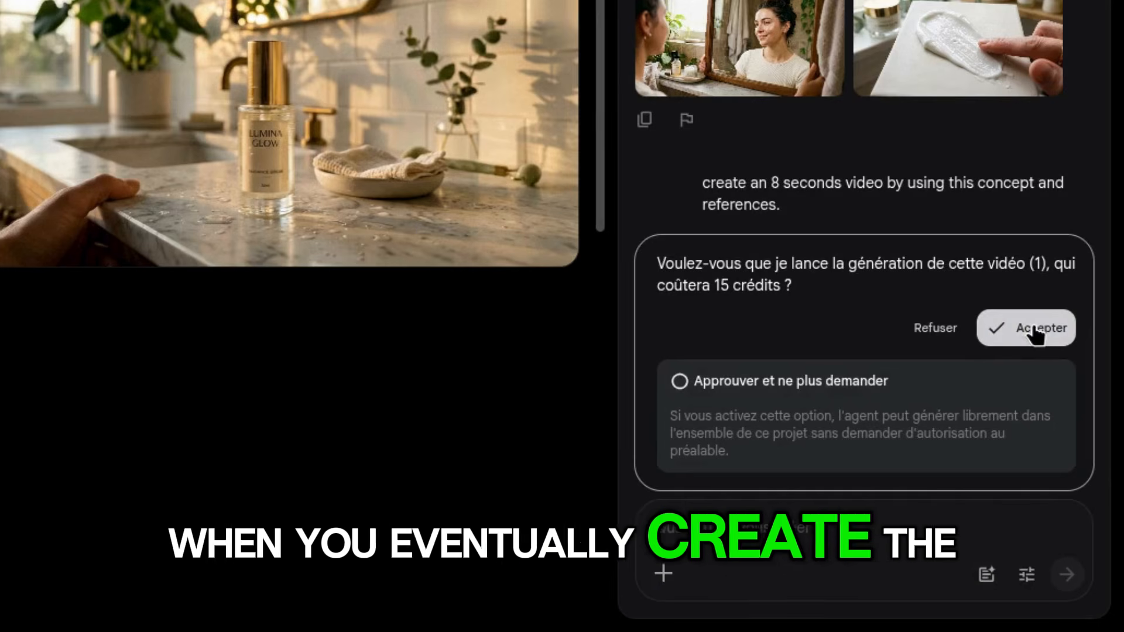
{"action": "left_click", "coordinate": [1034, 329]}
{"action": "left_click", "coordinate": [1035, 331]}
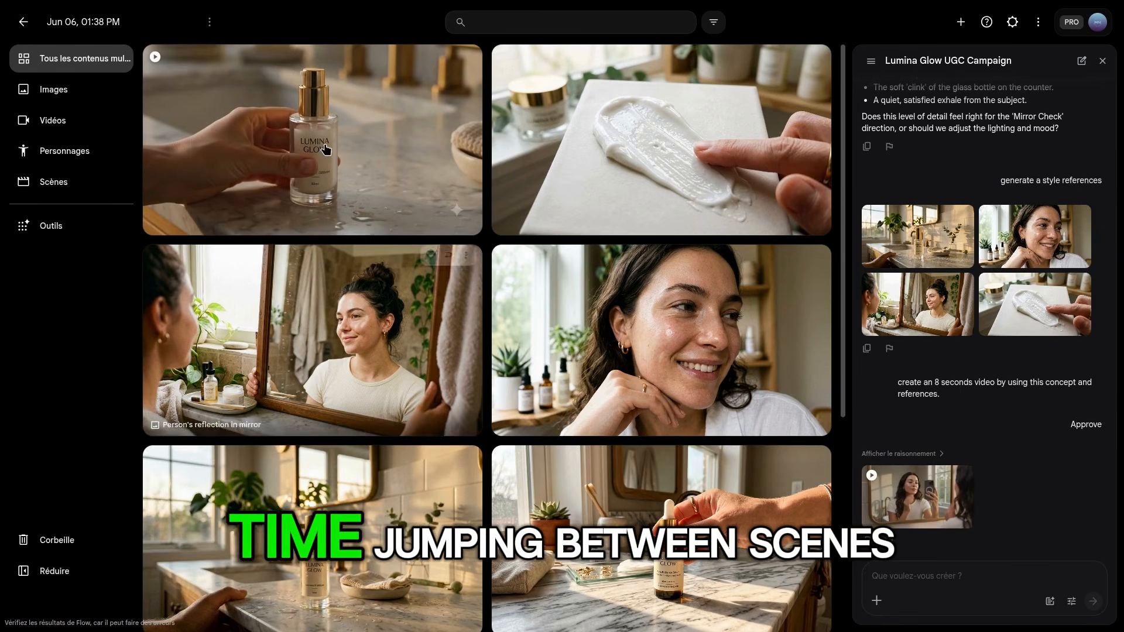
- Open the generated mirror-selfie video and play it back
{"action": "left_click", "coordinate": [361, 187]}
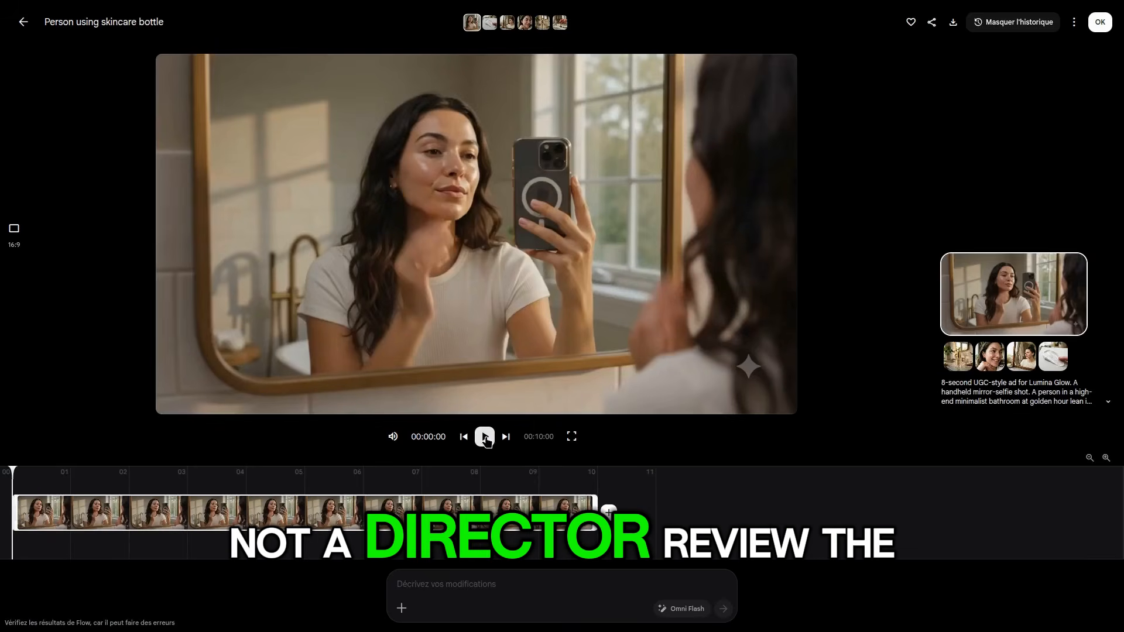
{"action": "left_click", "coordinate": [485, 436]}
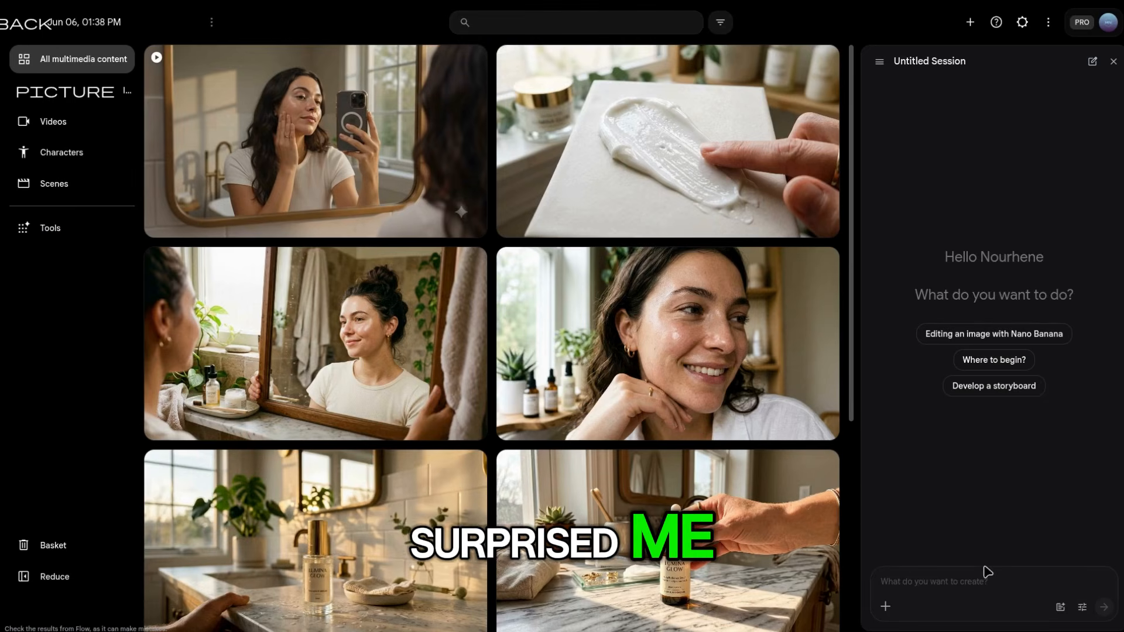
- Request a storyboard about a boxer preparing for the most important fight of his life, letting the agent decide the details, and review its frames
{"action": "type", "text": "Please create a storyboard about a boxer preparing for the most important fight of his life. Decide the details for me."}
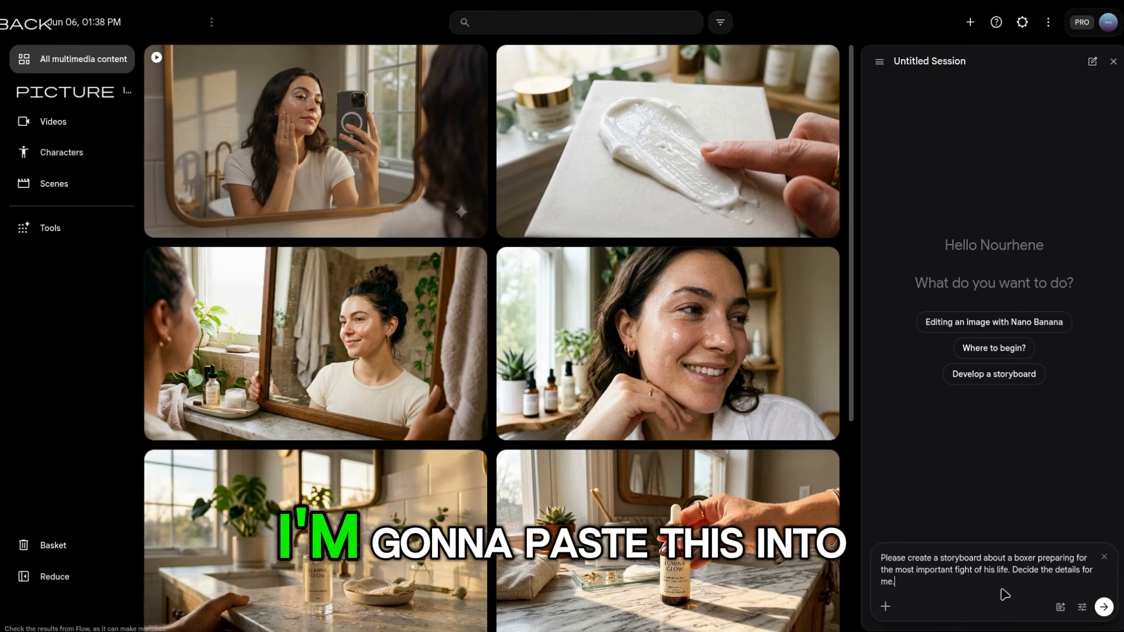
{"action": "left_click_drag", "start_coordinate": [895, 581], "coordinate": [1028, 569]}
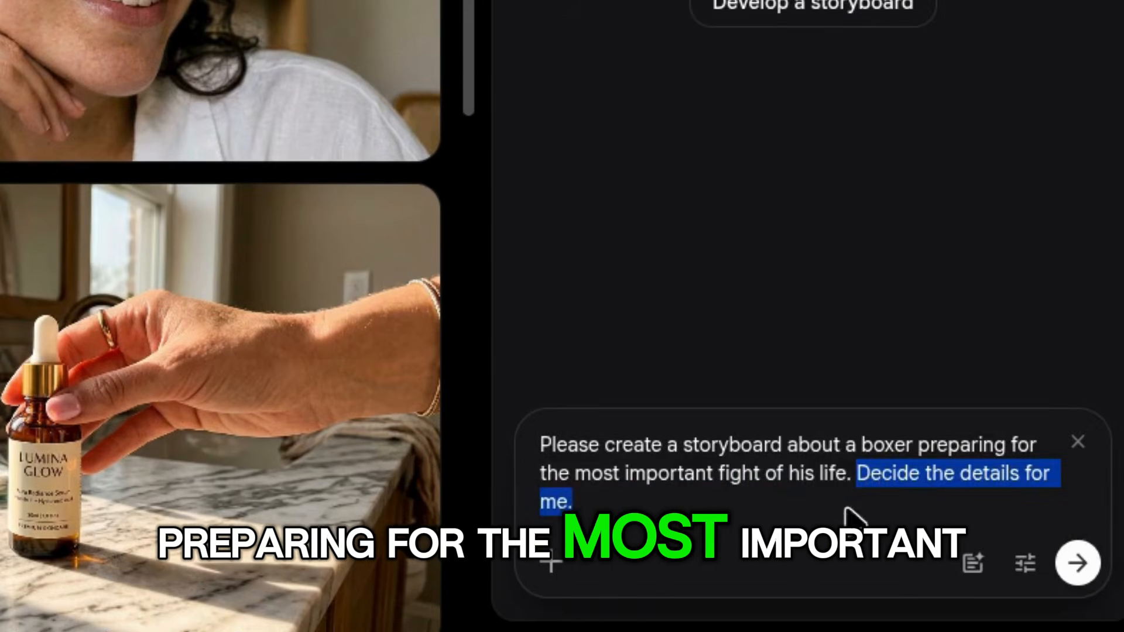
{"action": "key", "text": "Left"}
{"action": "left_click", "coordinate": [1077, 563]}
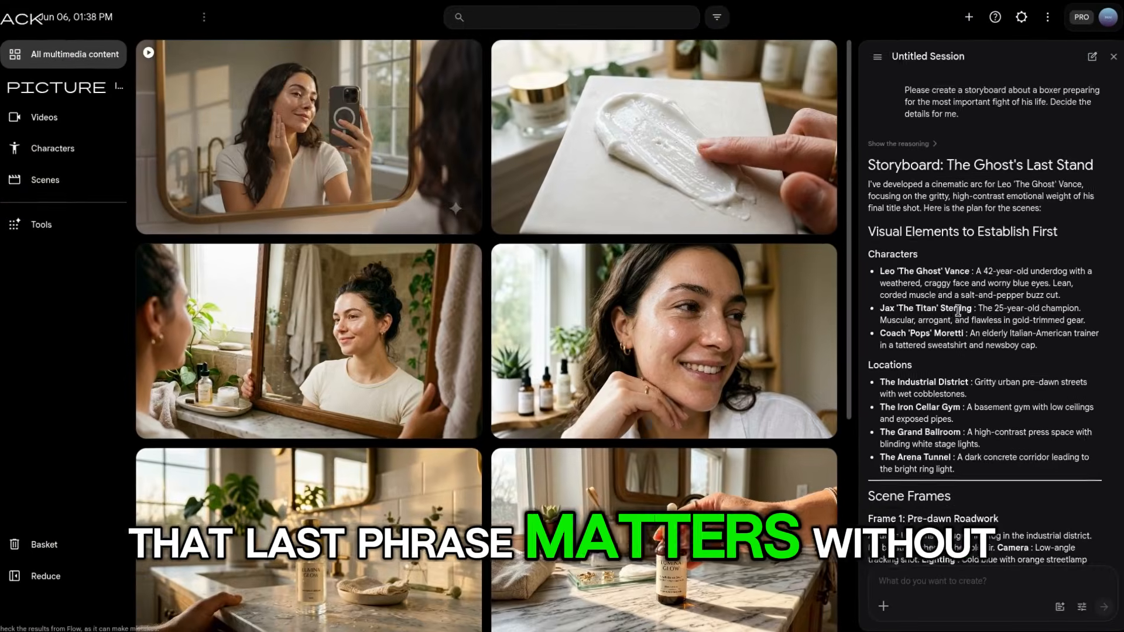
{"action": "scroll", "coordinate": [983, 321], "scroll_direction": "down", "scroll_amount": 8}
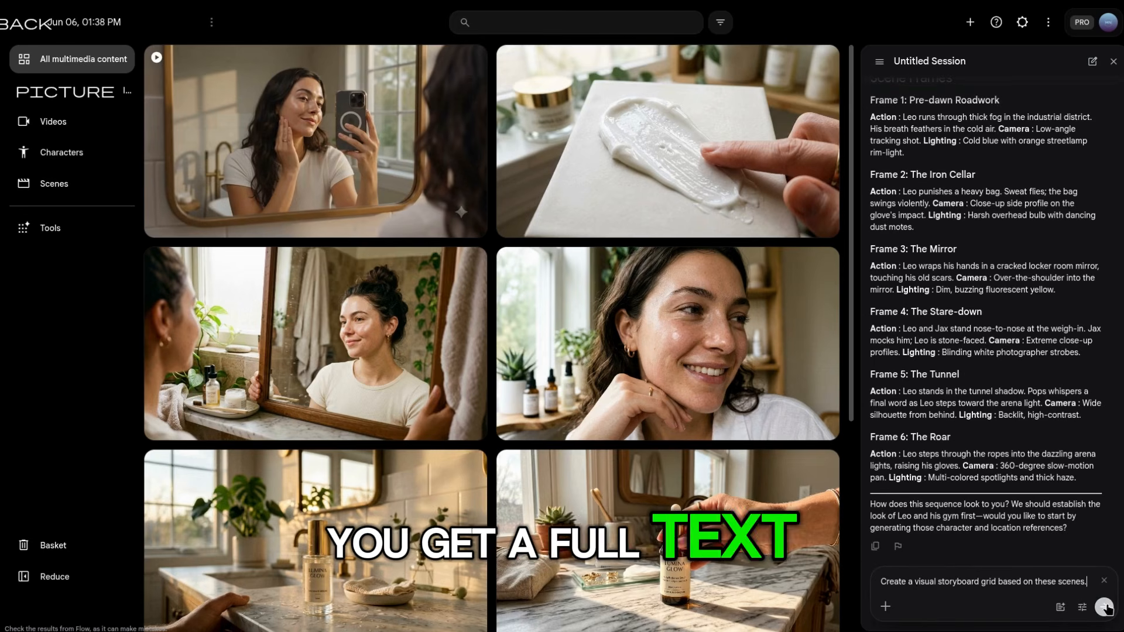
- Request "Create a visual storyboard grid based on these scenes." and compare the generated grid with the written Frame 3: The Mirror description
{"action": "left_click", "coordinate": [1104, 607]}
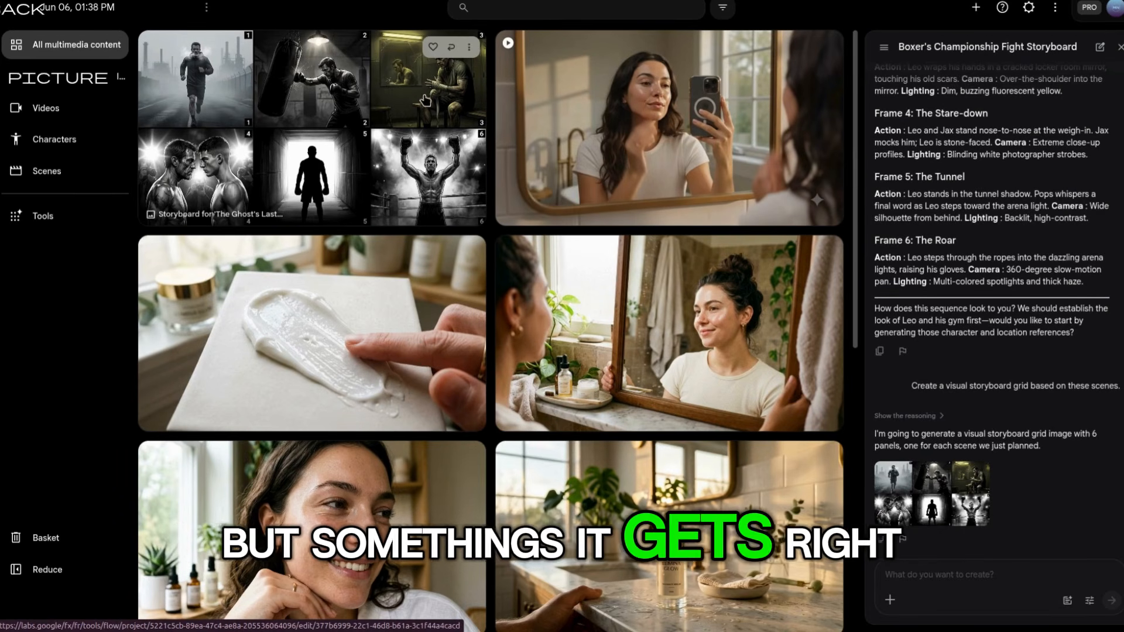
{"action": "scroll", "coordinate": [1030, 397], "scroll_direction": "up", "scroll_amount": 5}
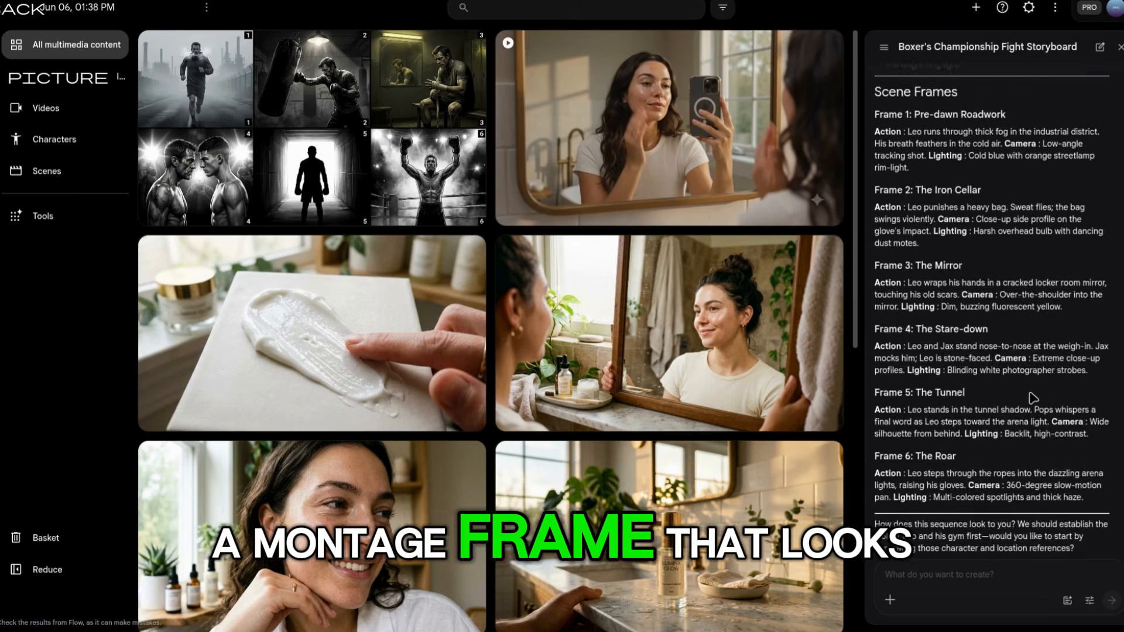
{"action": "triple_click", "coordinate": [1027, 368]}
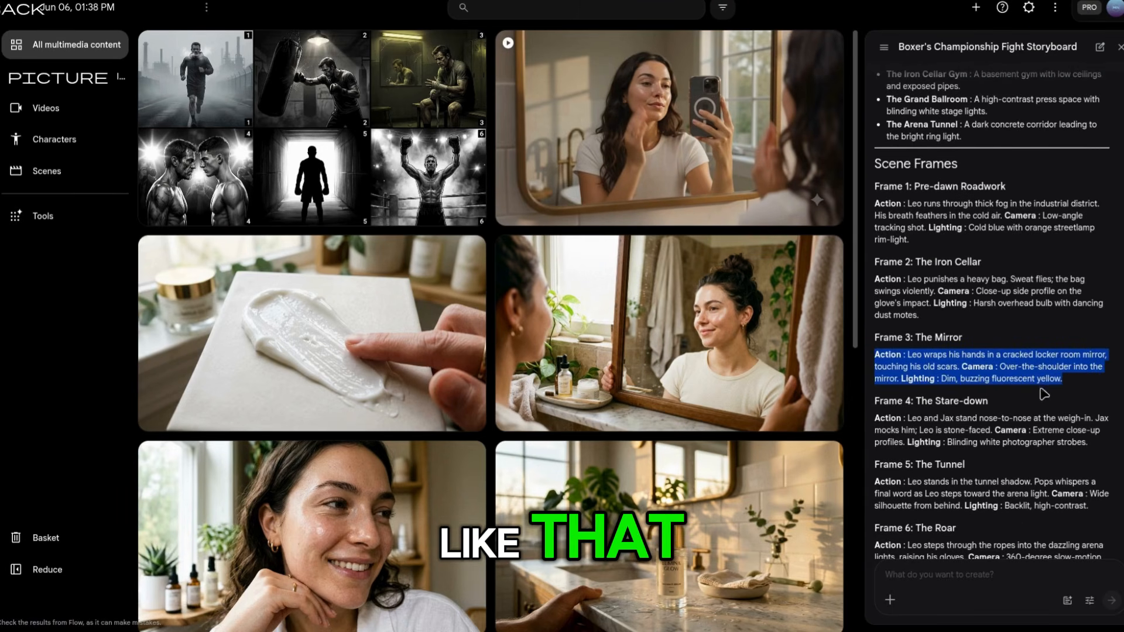
{"action": "left_click", "coordinate": [1003, 370]}
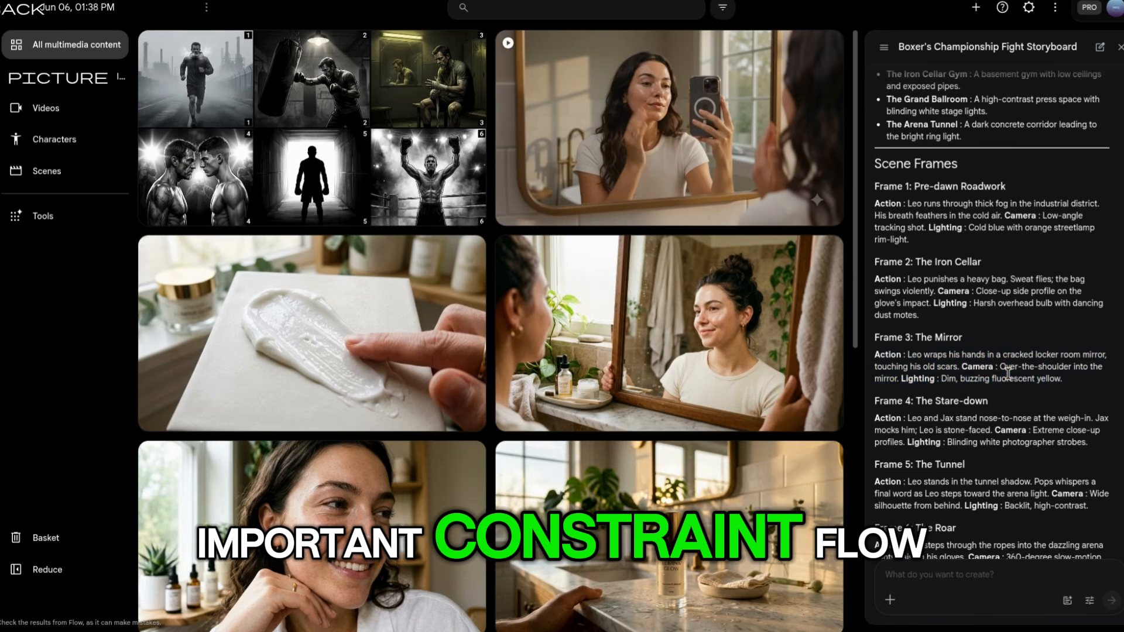
{"action": "left_click", "coordinate": [404, 170]}
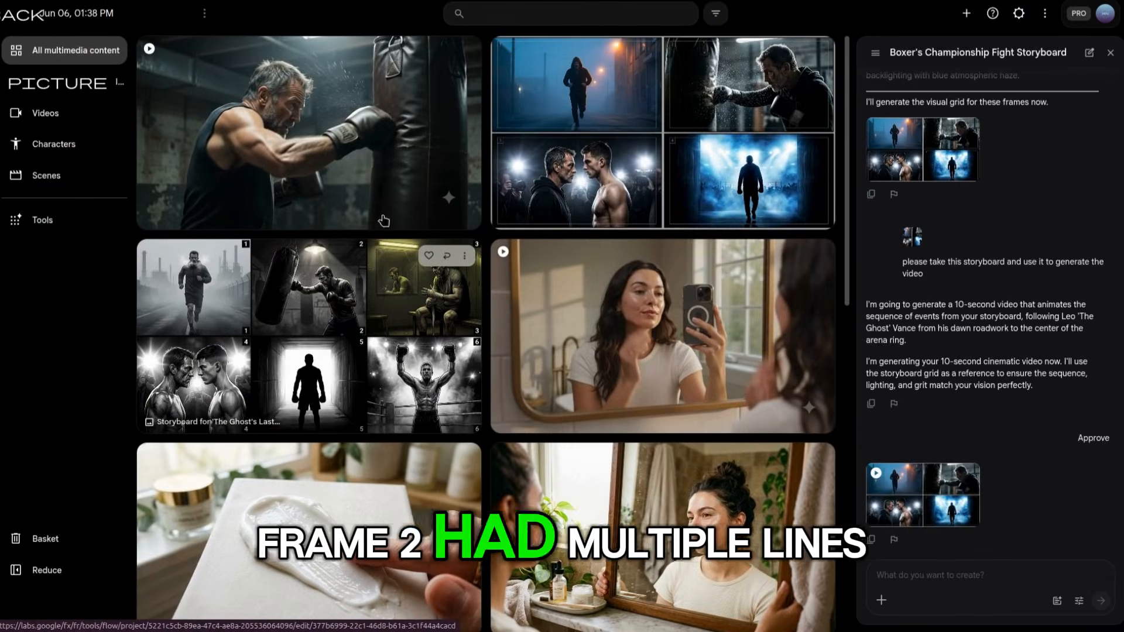
- Open the 10-second boxer video generated from the four-frame storyboard and play it back
{"action": "mouse_move", "coordinate": [615, 158]}
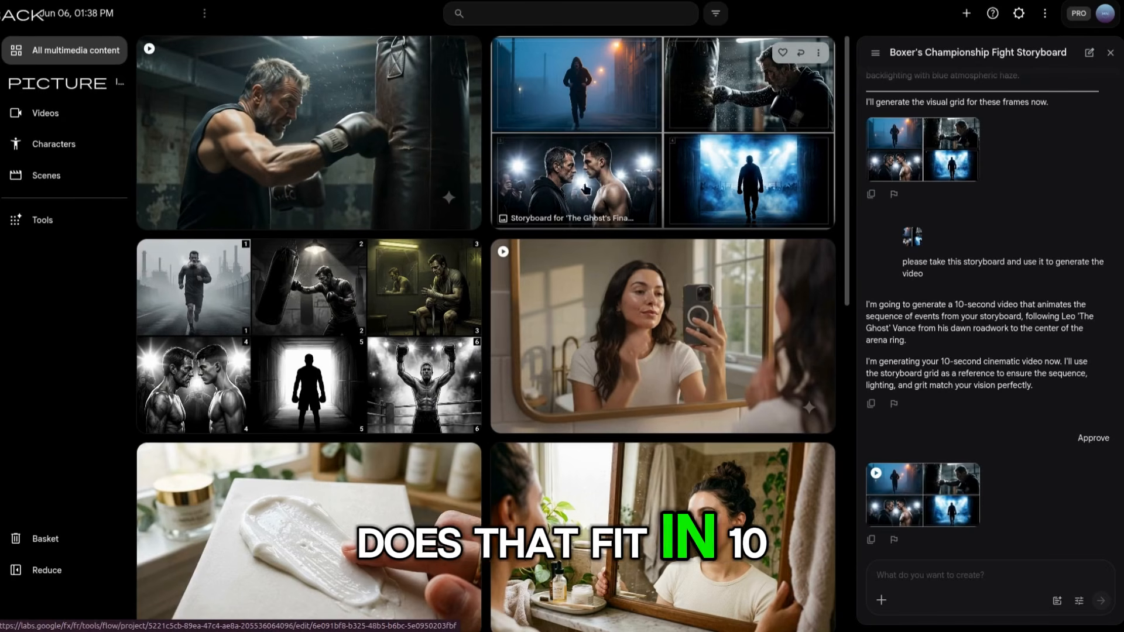
{"action": "left_click", "coordinate": [332, 155]}
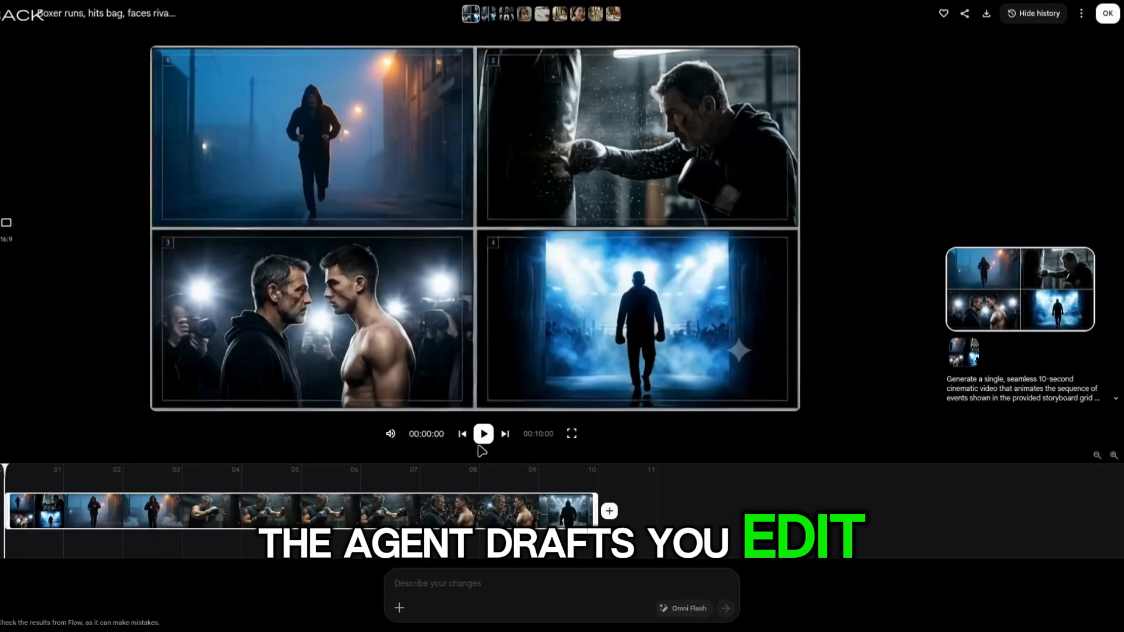
{"action": "left_click", "coordinate": [482, 434]}
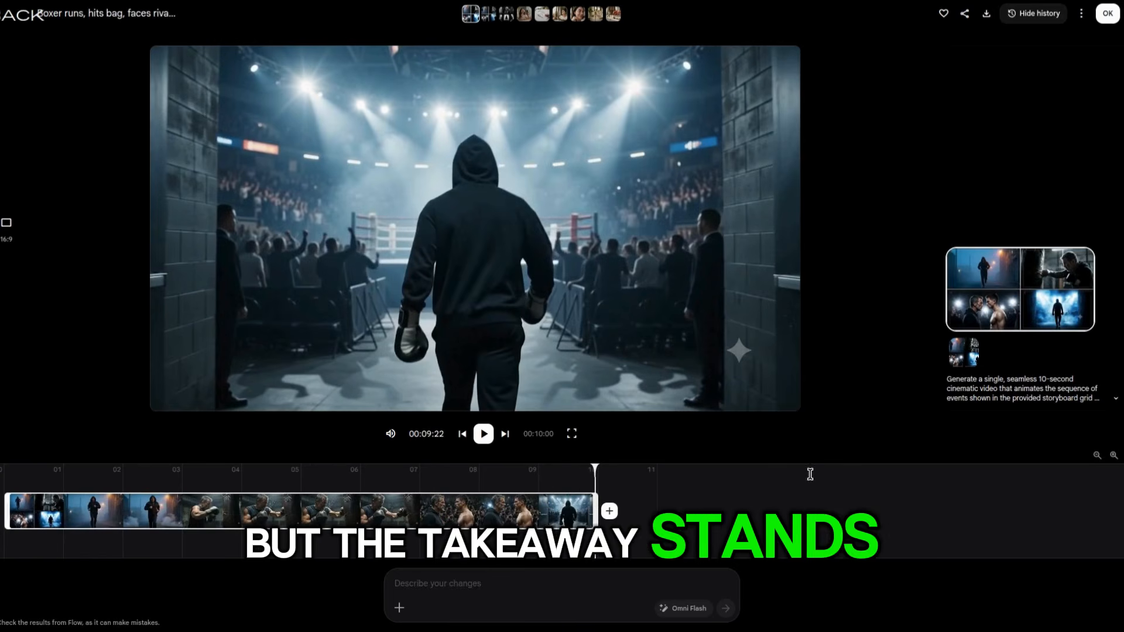
{"action": "left_click", "coordinate": [483, 438]}
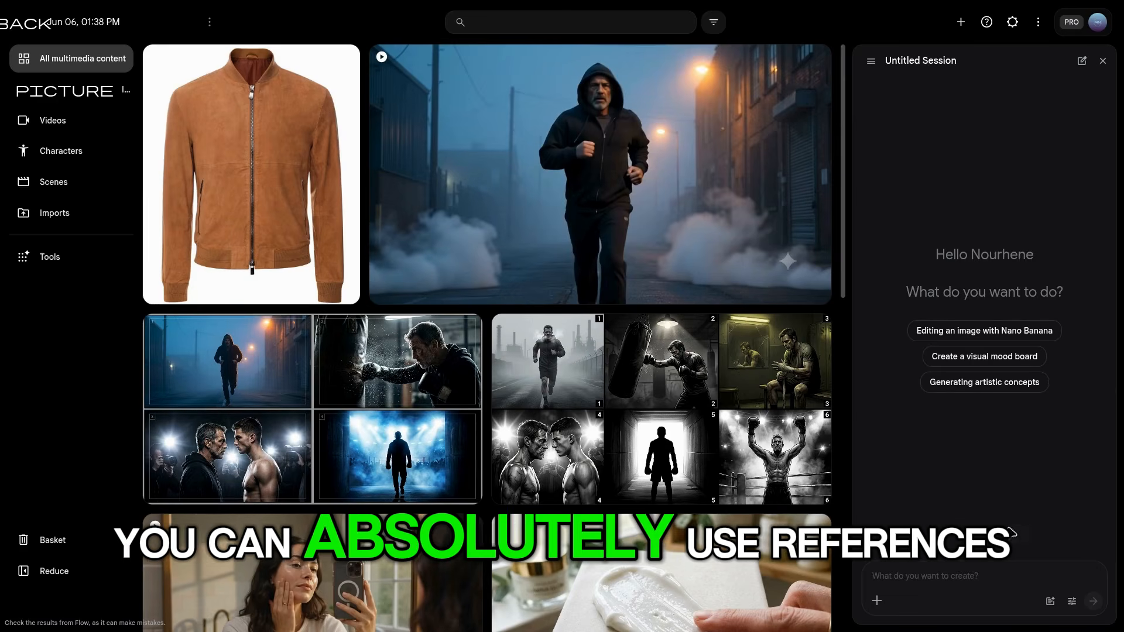
- Browse the video and character references available for the prompt, and switch to all assets of the May 30, 01:59 PM project
{"action": "left_click", "coordinate": [876, 600]}
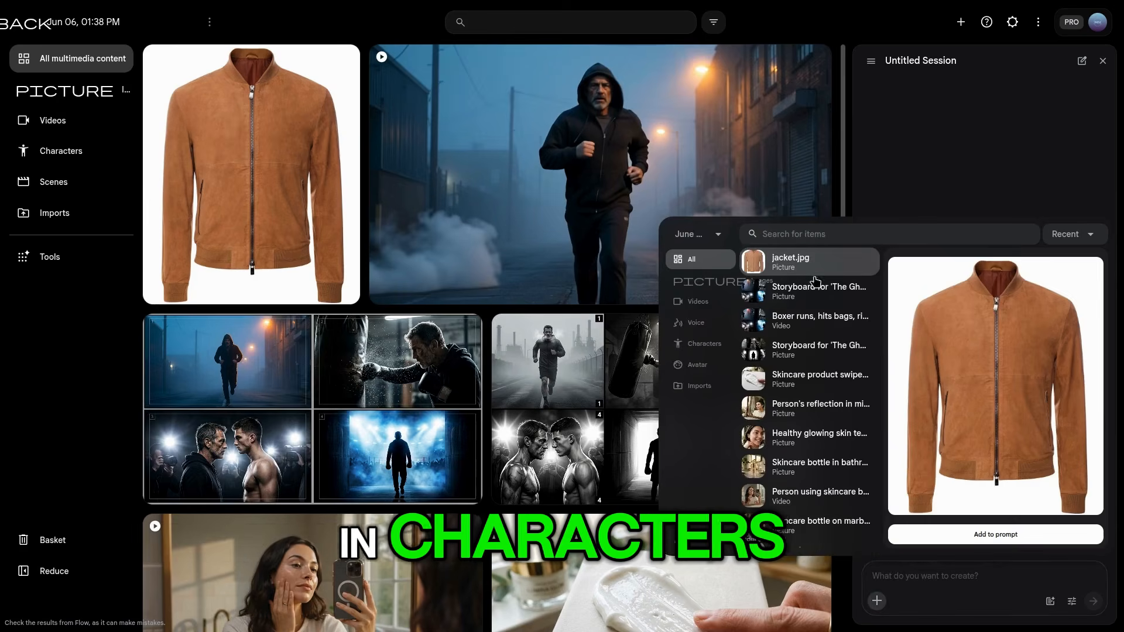
{"action": "left_click", "coordinate": [695, 301]}
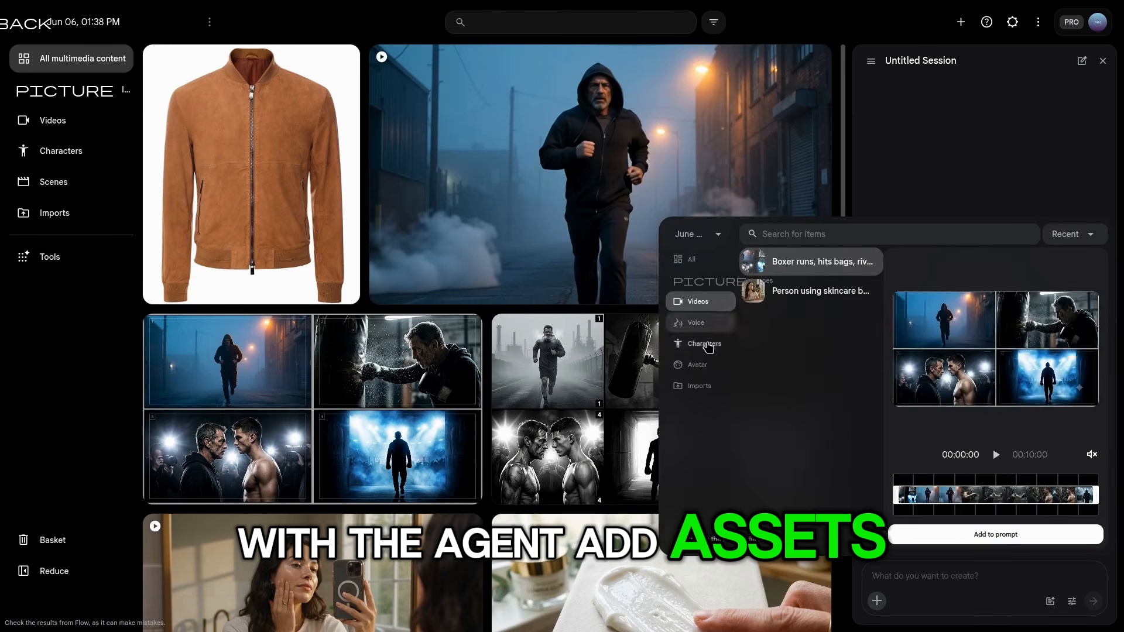
{"action": "left_click", "coordinate": [708, 344]}
{"action": "left_click", "coordinate": [717, 235]}
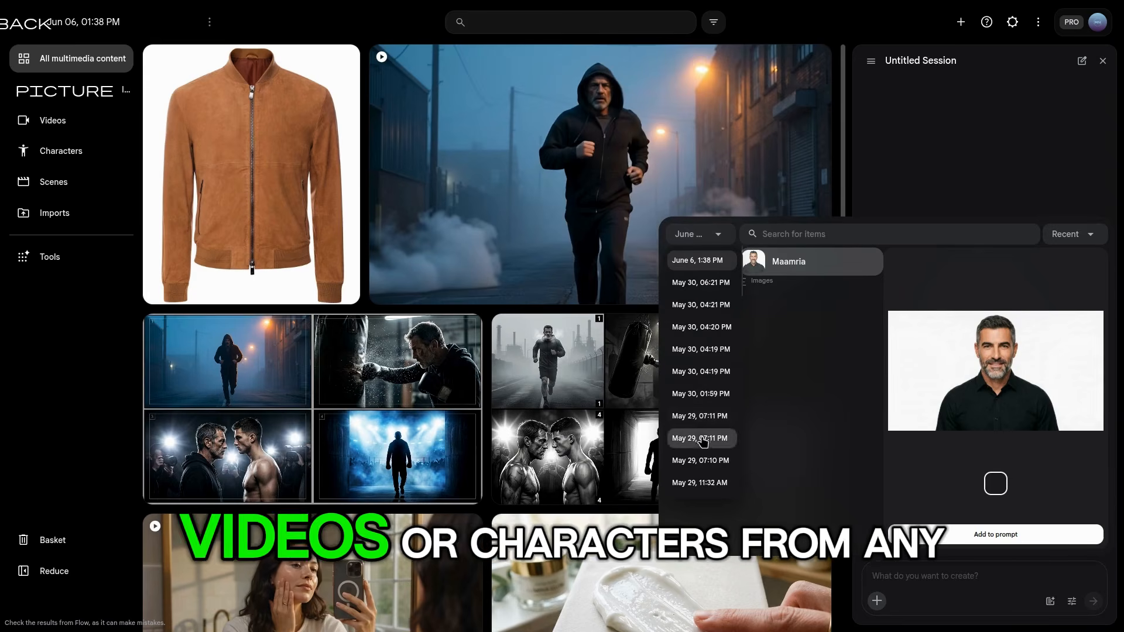
{"action": "left_click", "coordinate": [701, 394]}
{"action": "left_click", "coordinate": [705, 259]}
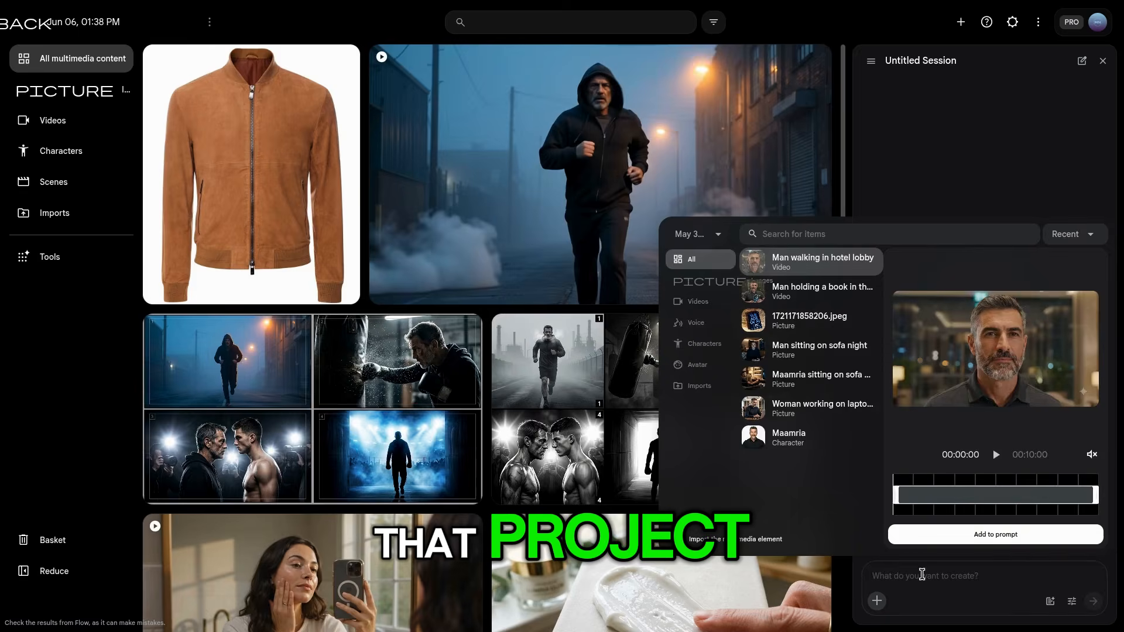
- Request a 16:9 image of the saved male character reading the book in 1721171858206.jpeg and wearing jacket.jpg, and view one result full size
{"action": "left_click", "coordinate": [922, 574]}
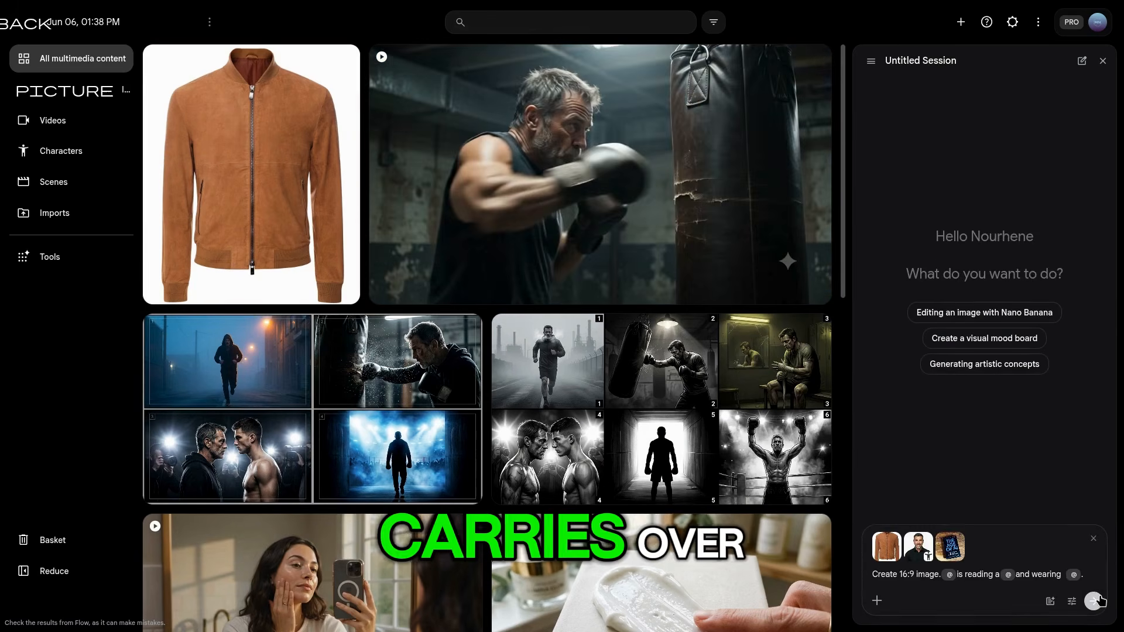
{"action": "left_click", "coordinate": [1093, 601]}
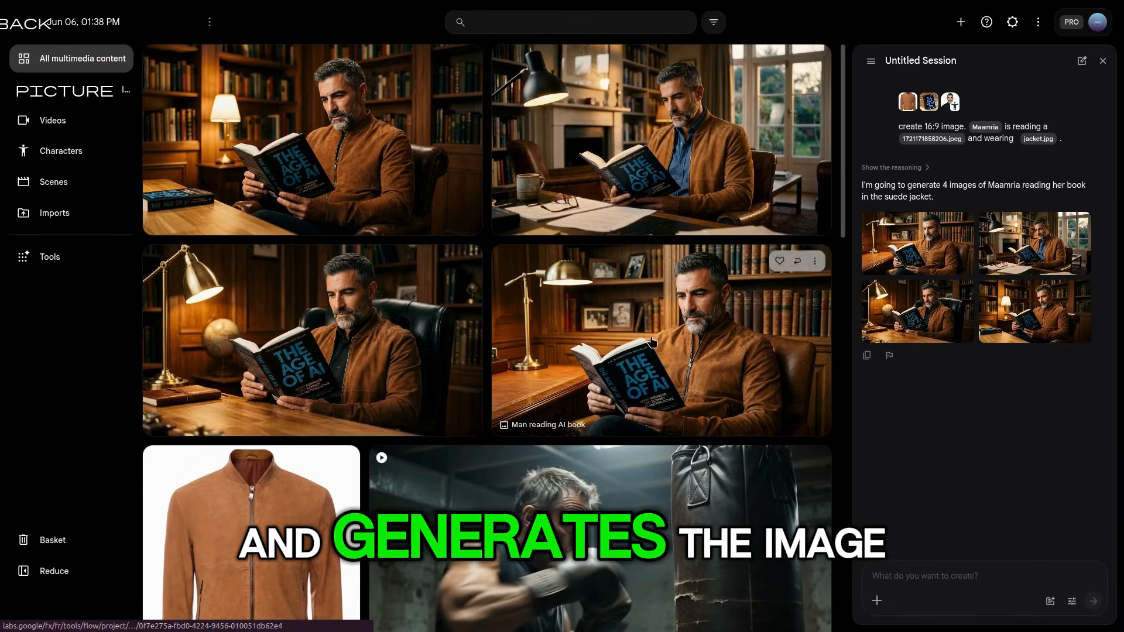
{"action": "left_click", "coordinate": [443, 343]}
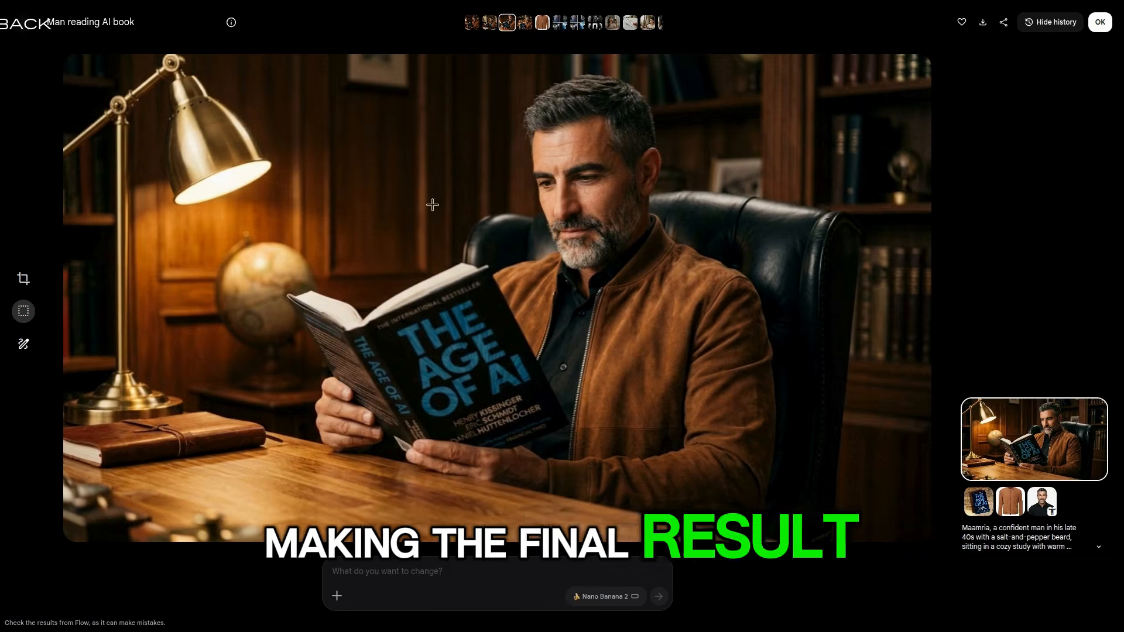
{"action": "left_click", "coordinate": [24, 23]}
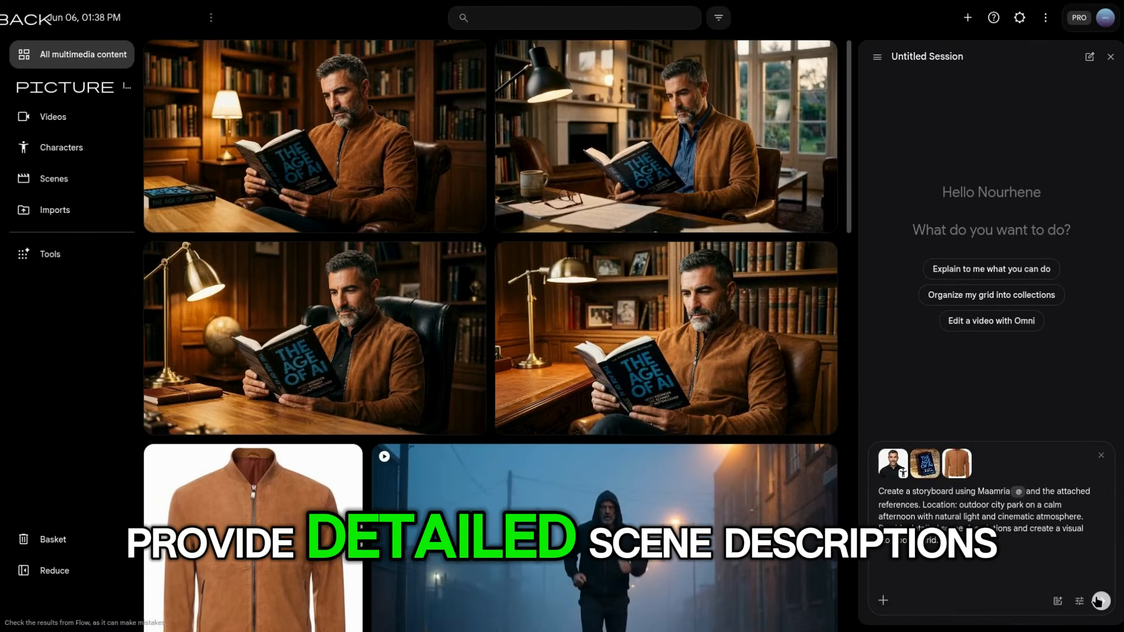
- Request a cinematic storyboard grid with detailed scenes, using the character, book and jacket references in a calm afternoon city park, and review the result
{"action": "left_click", "coordinate": [1070, 570]}
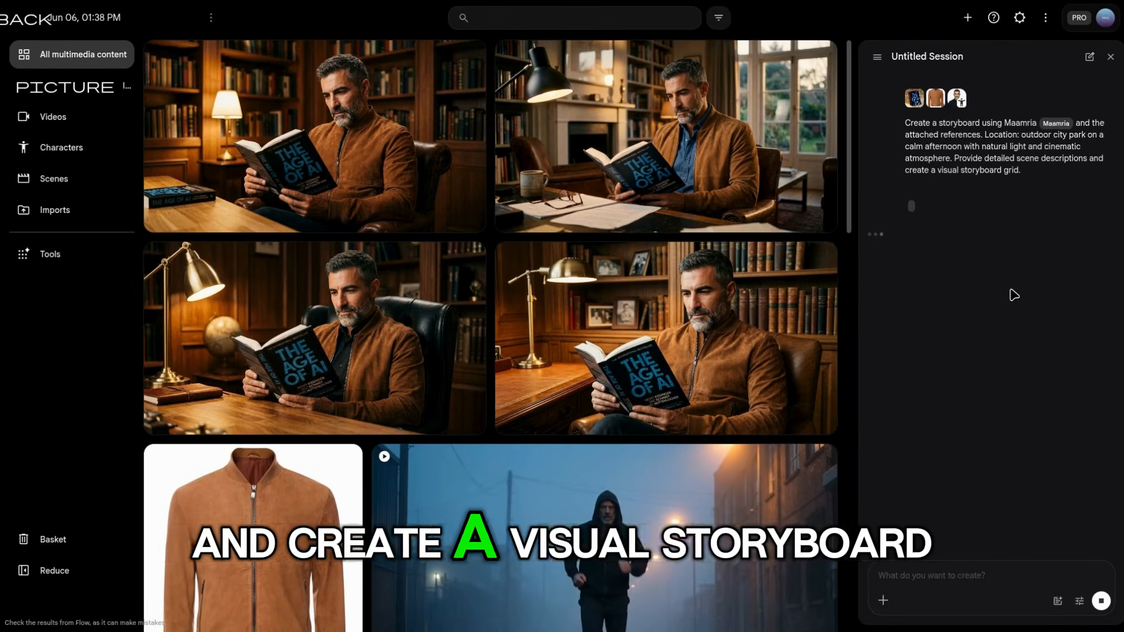
{"action": "scroll", "coordinate": [1023, 447], "scroll_direction": "up", "scroll_amount": 13}
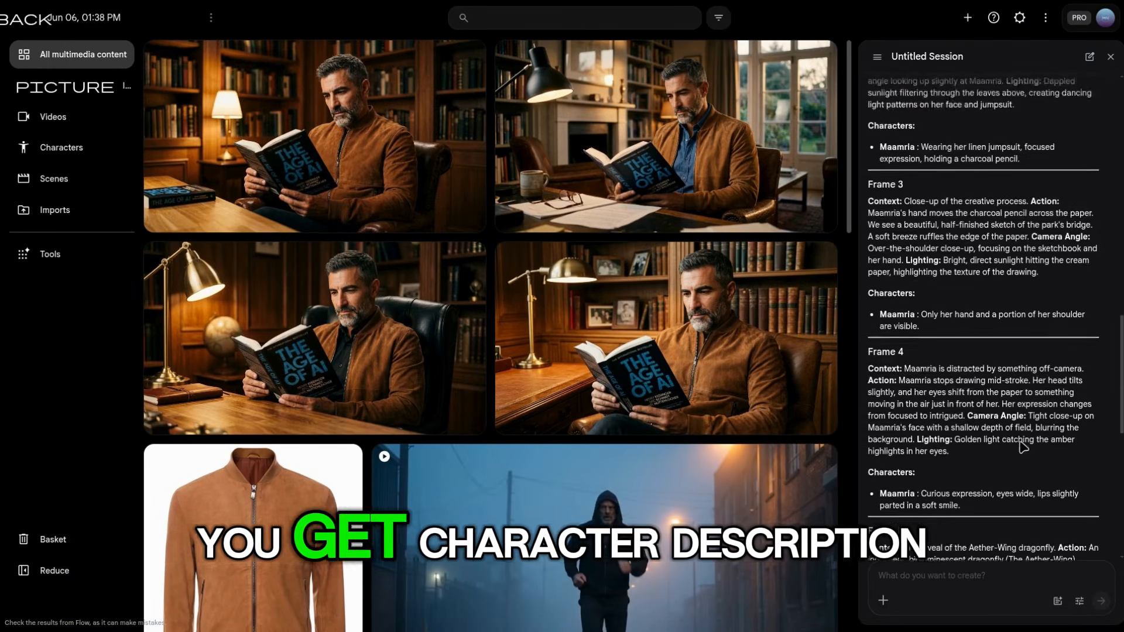
{"action": "scroll", "coordinate": [1023, 447], "scroll_direction": "up", "scroll_amount": 5}
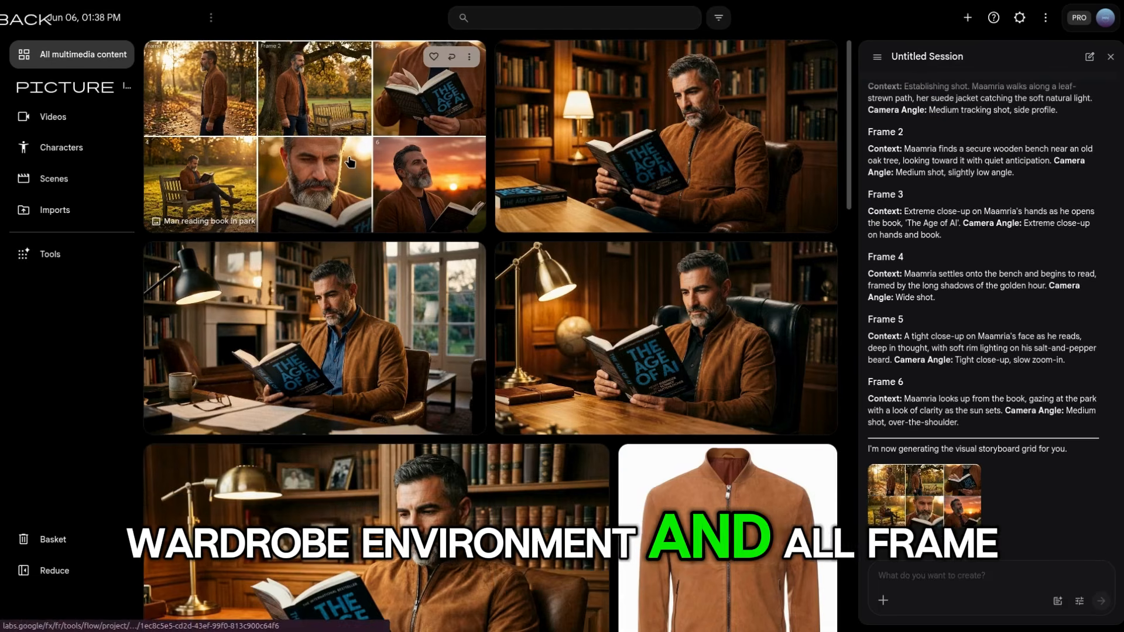
{"action": "left_click", "coordinate": [349, 156]}
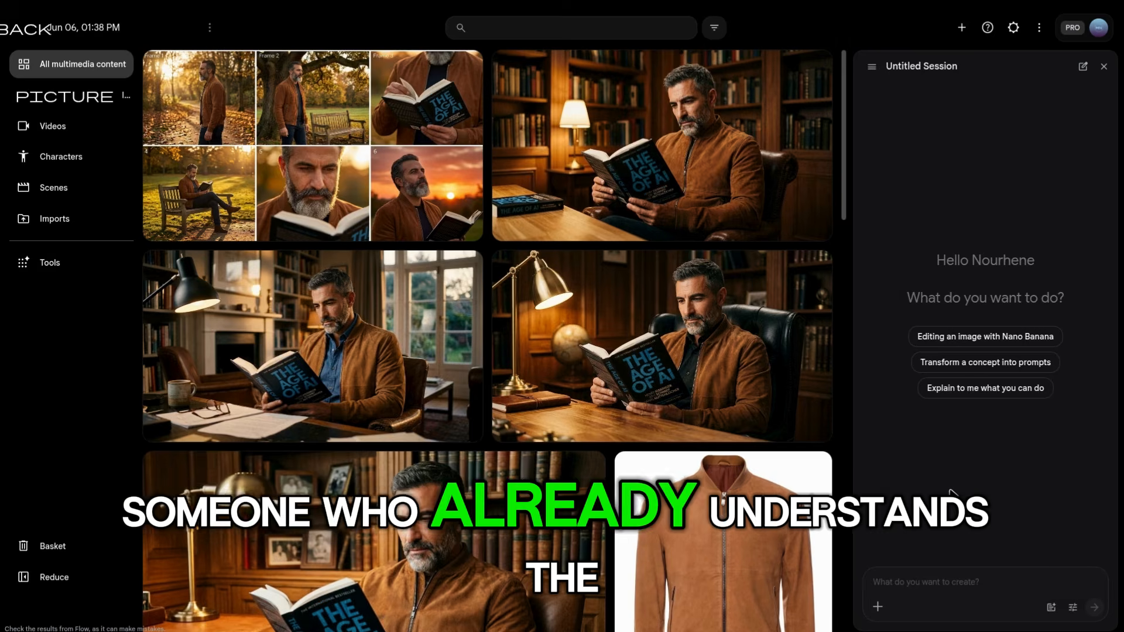
- Attach an image of the man reading in the study and request a pink jacket and red book title text
{"action": "scroll", "coordinate": [798, 358], "scroll_direction": "down", "scroll_amount": 3}
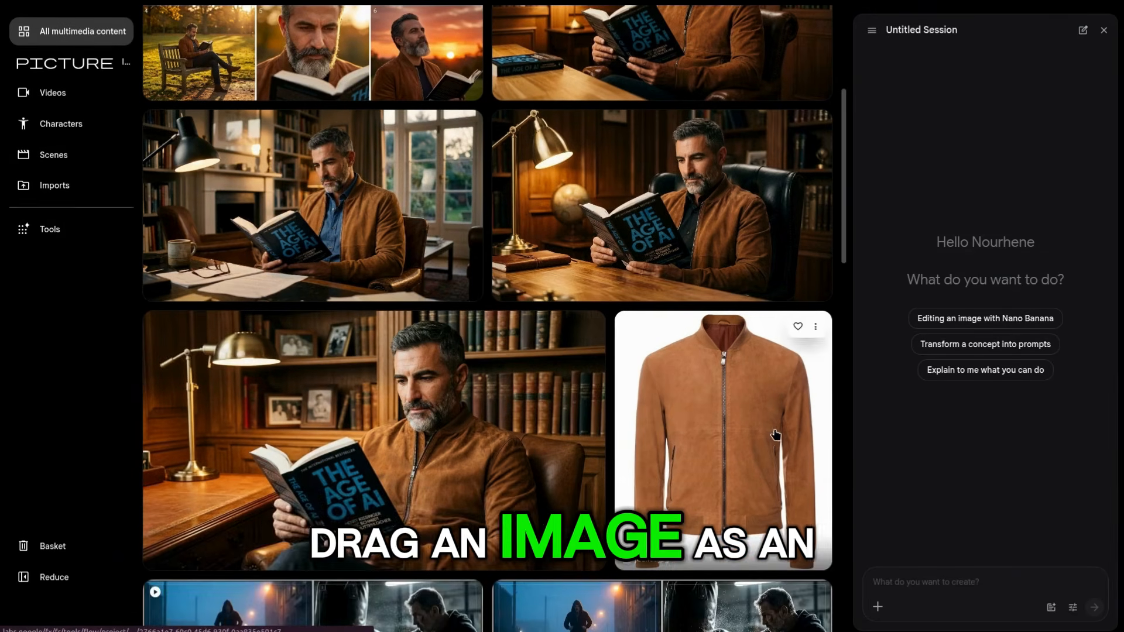
{"action": "left_click_drag", "start_coordinate": [404, 436], "coordinate": [1021, 595]}
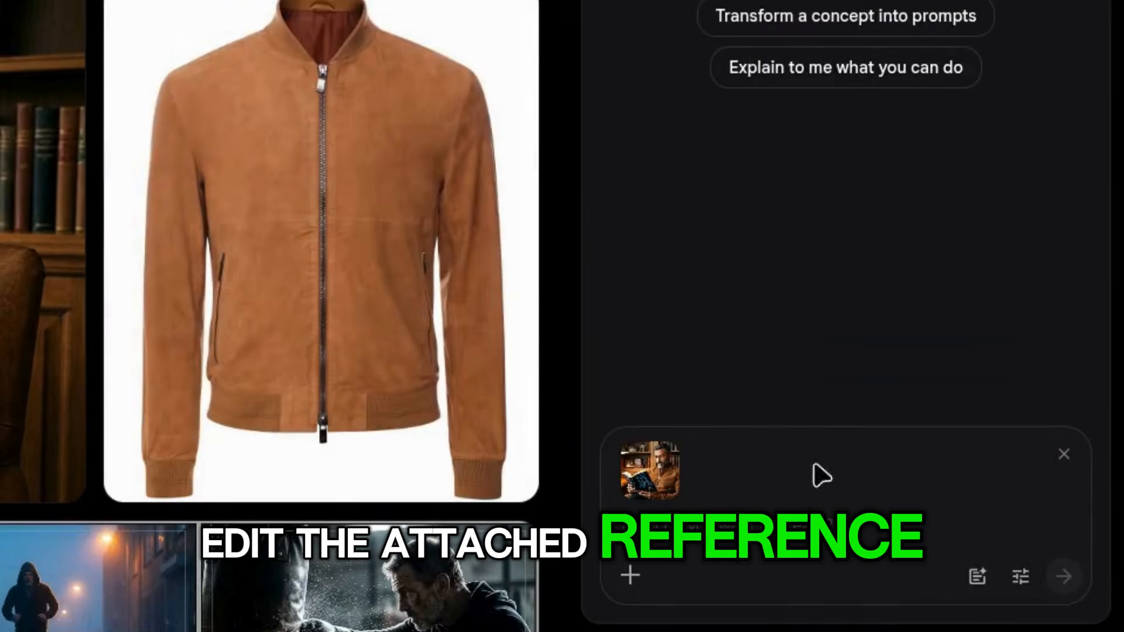
{"action": "type", "text": "Edit the attached reference: the man is wearing a pink jacket, and the text title book is red."}
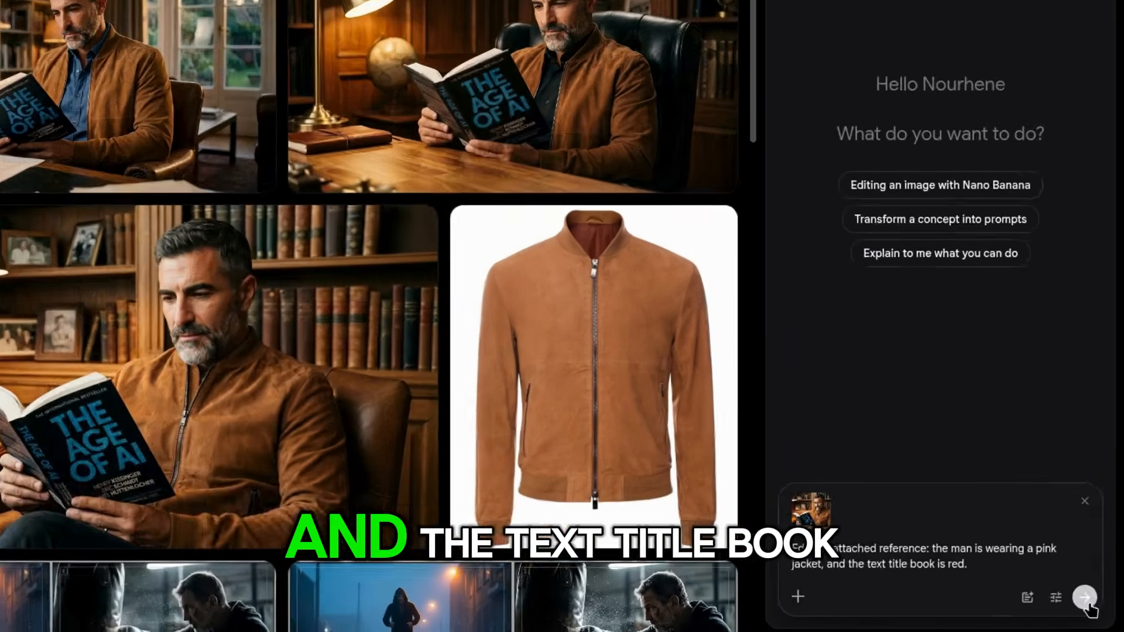
{"action": "left_click", "coordinate": [1063, 576]}
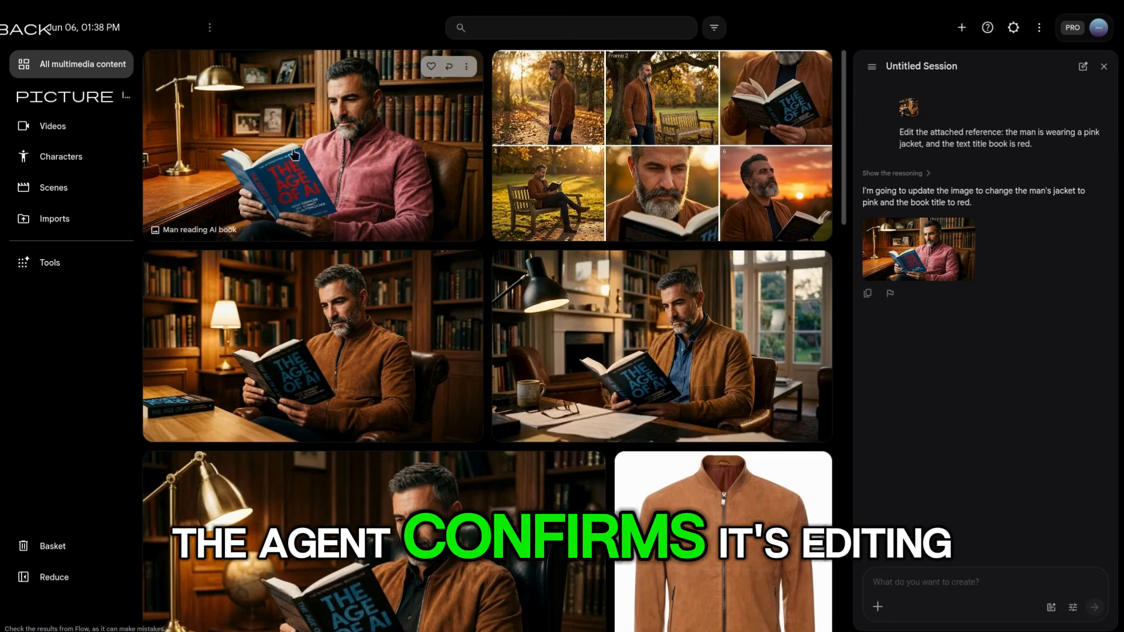
- Open the edited pink-jacket image at full size and inspect the jacket and book title
{"action": "left_click", "coordinate": [329, 153]}
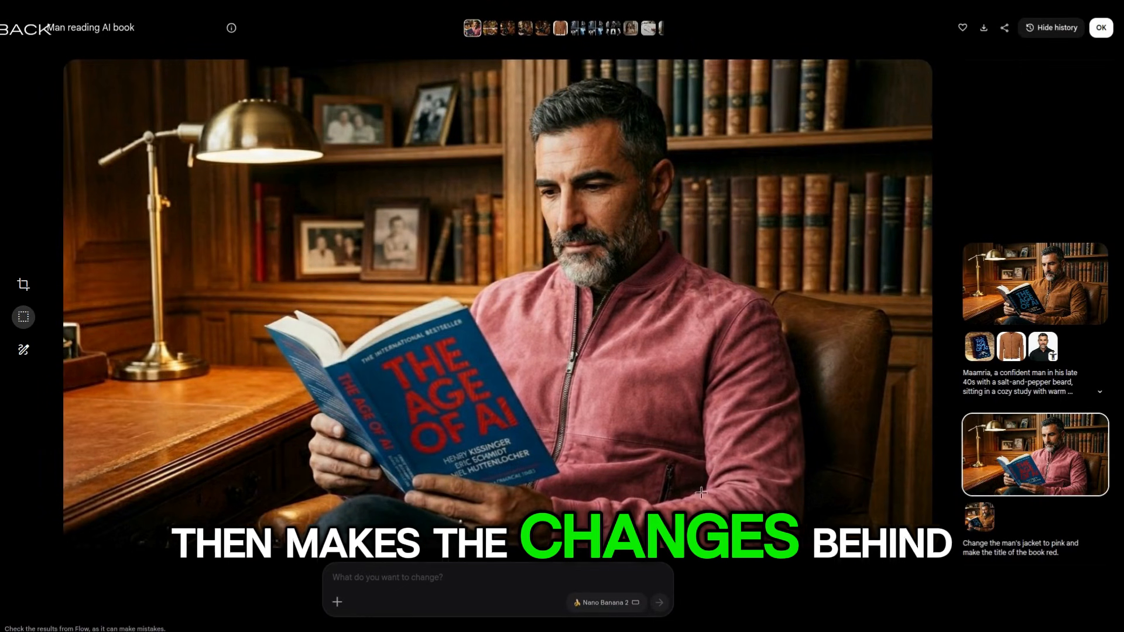
{"action": "left_click", "coordinate": [23, 31]}
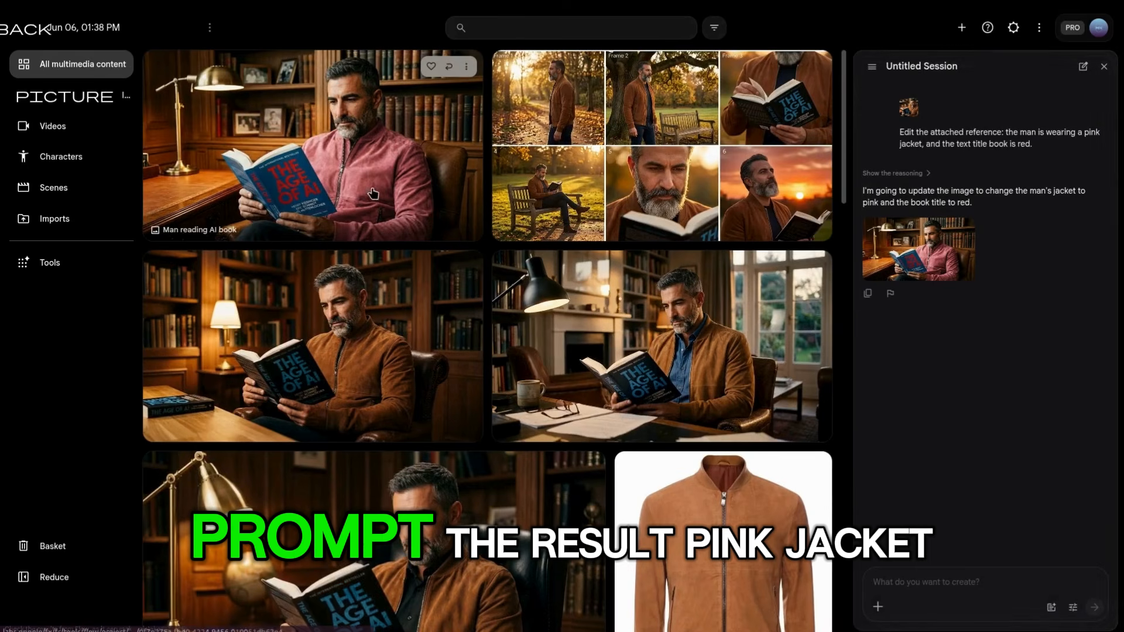
{"action": "left_click", "coordinate": [404, 199]}
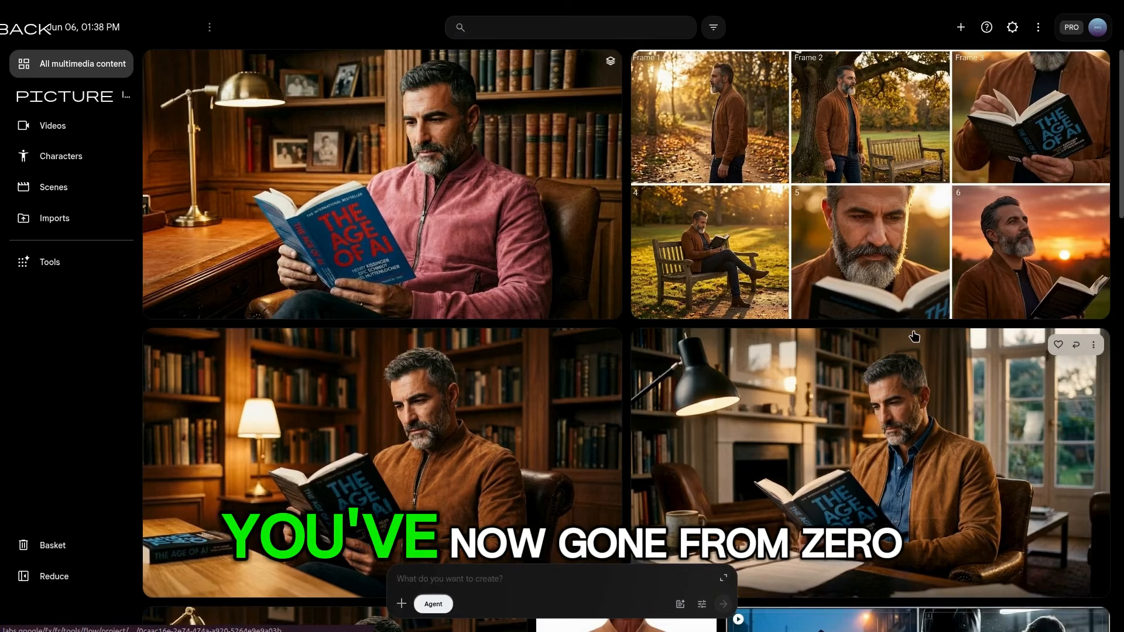
{"action": "scroll", "coordinate": [914, 336], "scroll_direction": "down", "scroll_amount": 7}
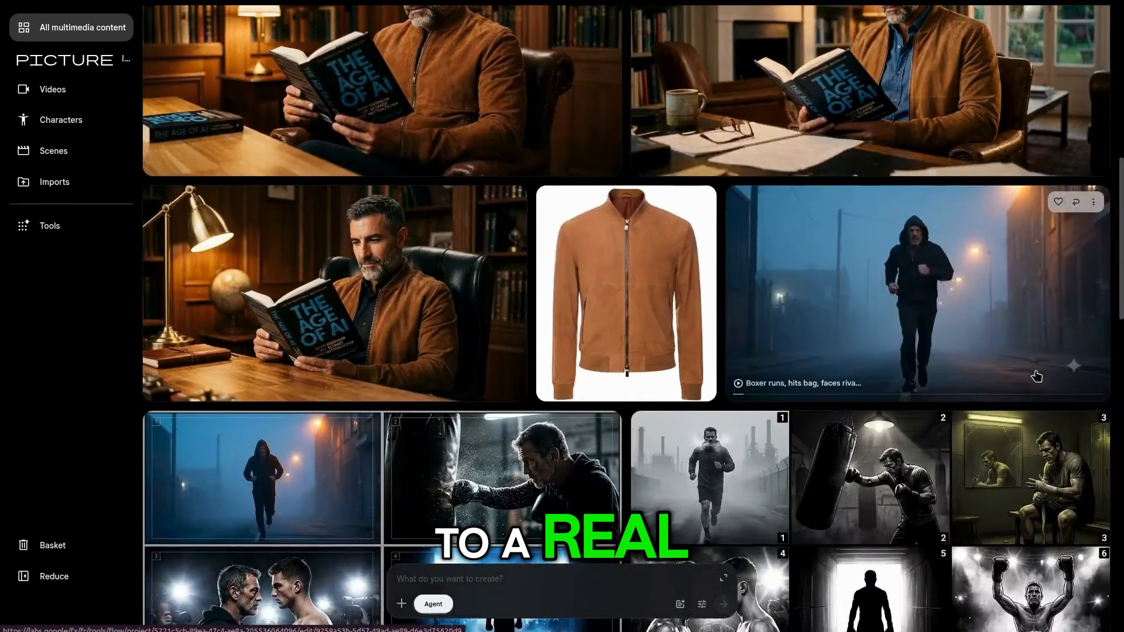
{"action": "scroll", "coordinate": [1037, 376], "scroll_direction": "down", "scroll_amount": 15}
{"action": "scroll", "coordinate": [1050, 402], "scroll_direction": "up", "scroll_amount": 14}
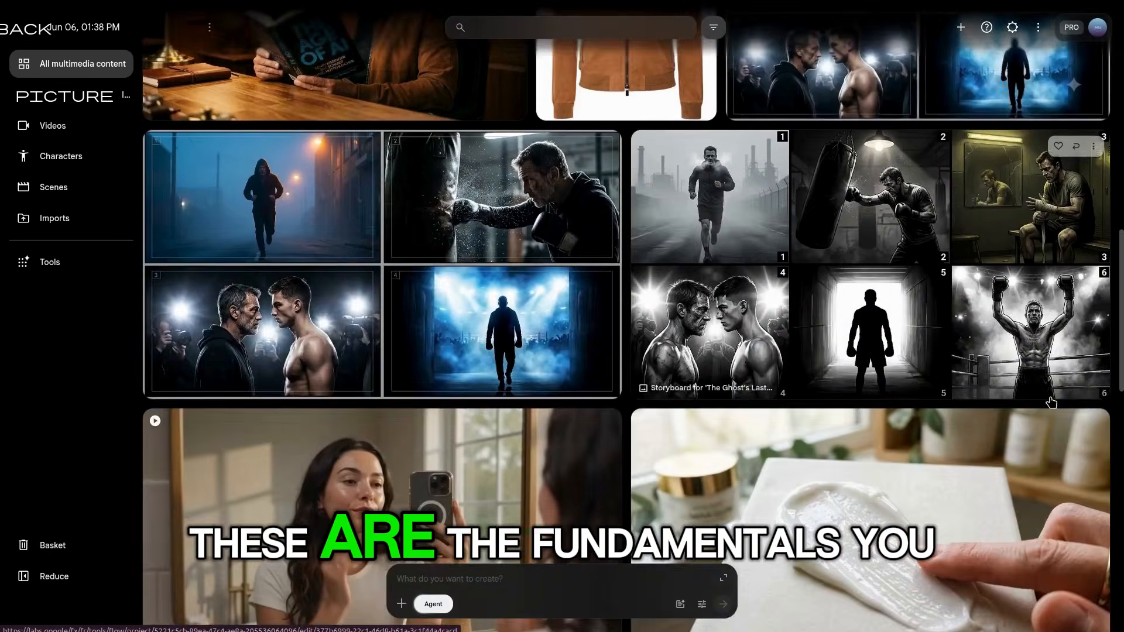
{"action": "scroll", "coordinate": [1050, 402], "scroll_direction": "up", "scroll_amount": 14}
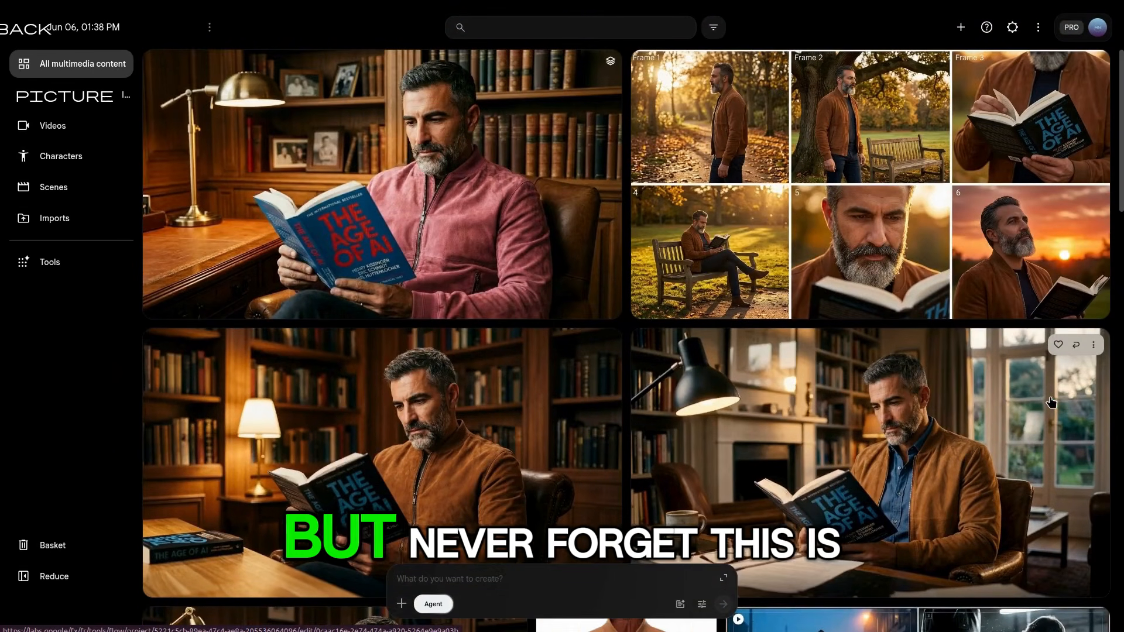